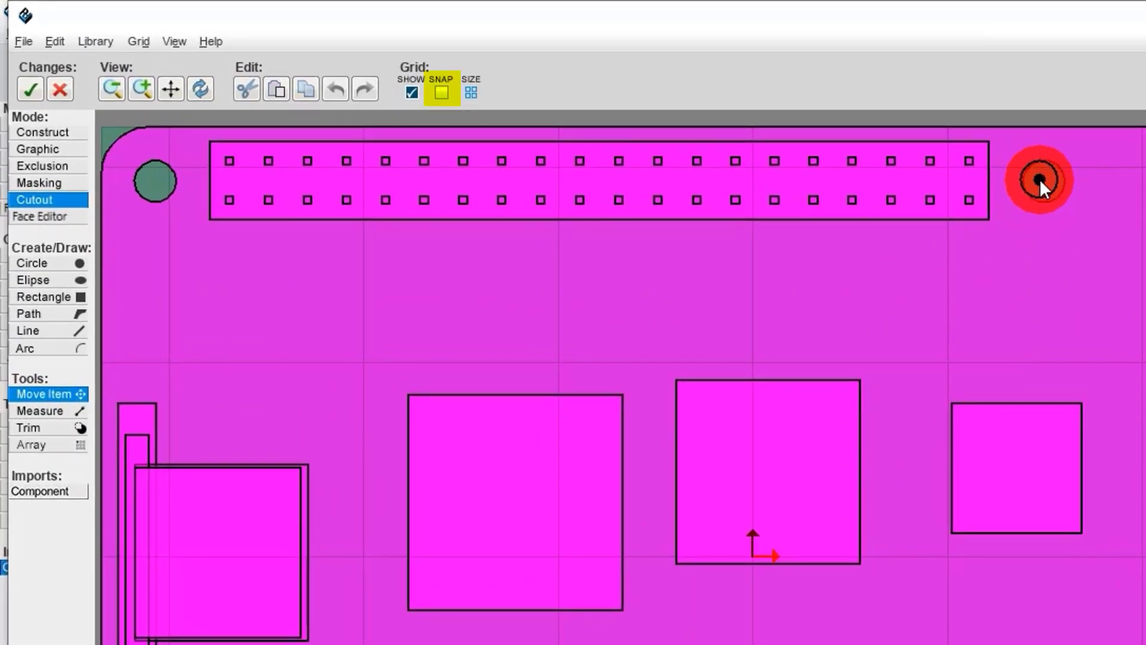
- Place MSO4-080-3 standoffs on the PCB's top-right, top-left and bottom-left mounting holes
{"action": "left_click", "coordinate": [1041, 179]}
{"action": "left_click", "coordinate": [155, 181]}
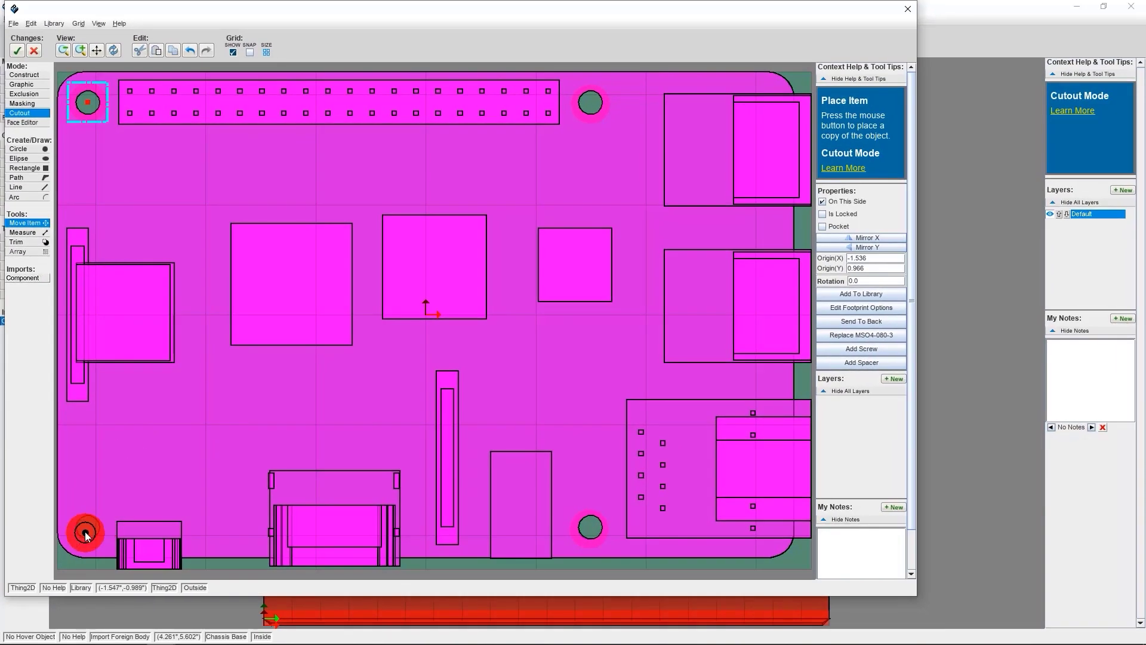
{"action": "left_click", "coordinate": [85, 535]}
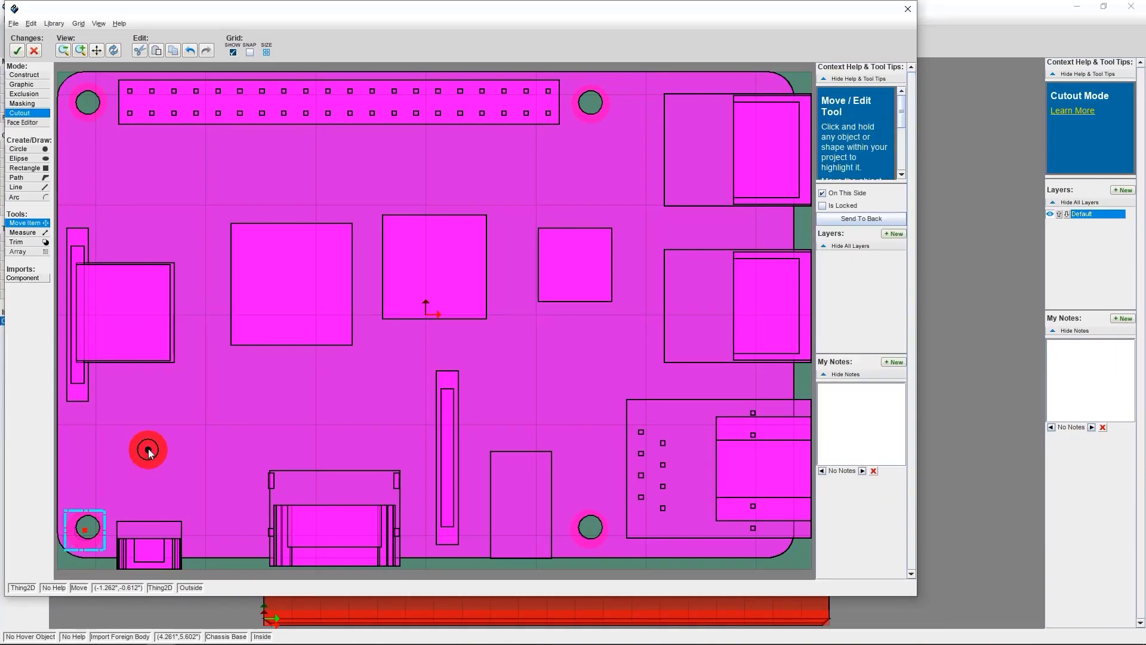
- Accept the standoff changes and orbit the enclosure to view the PCB on the base
{"action": "left_click", "coordinate": [18, 51]}
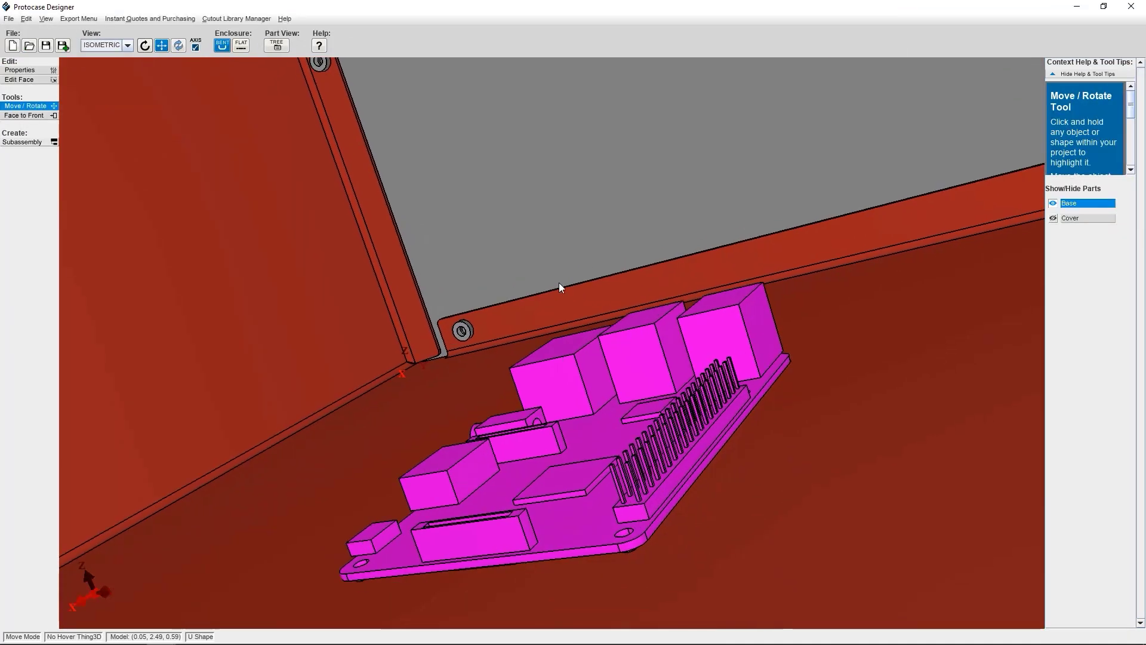
{"action": "right_click_drag", "start_coordinate": [558, 282], "coordinate": [556, 216]}
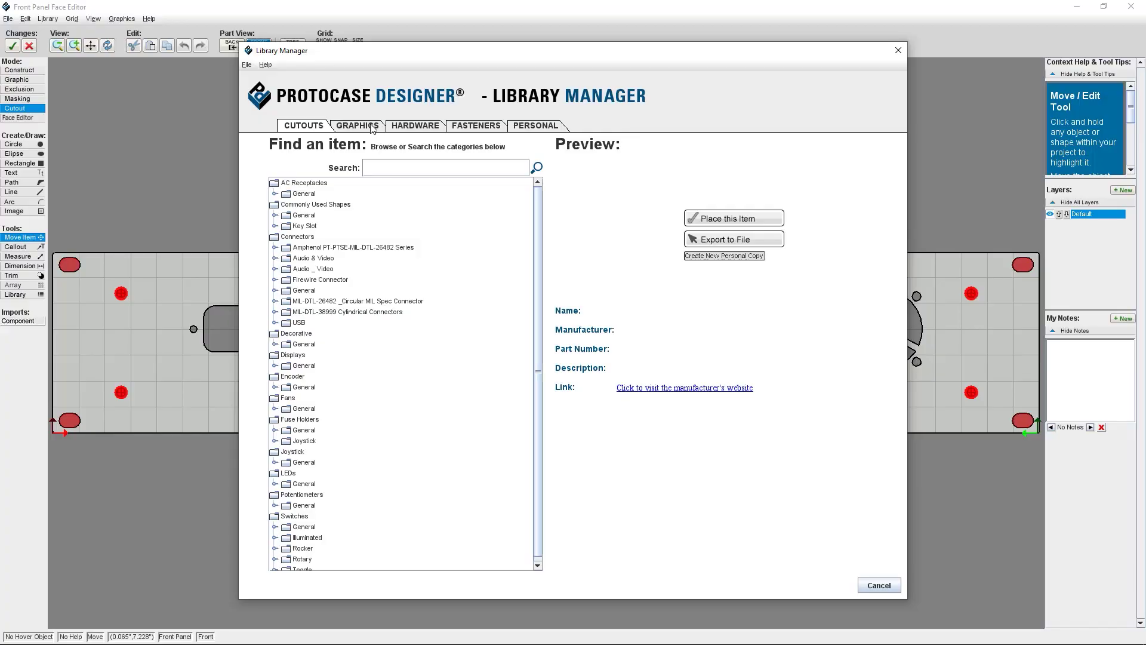
- Show the Graphics library with Electronic Symbols, Flags, Marks, Other and Warning & Caution Symbols expanded
{"action": "left_click", "coordinate": [371, 128]}
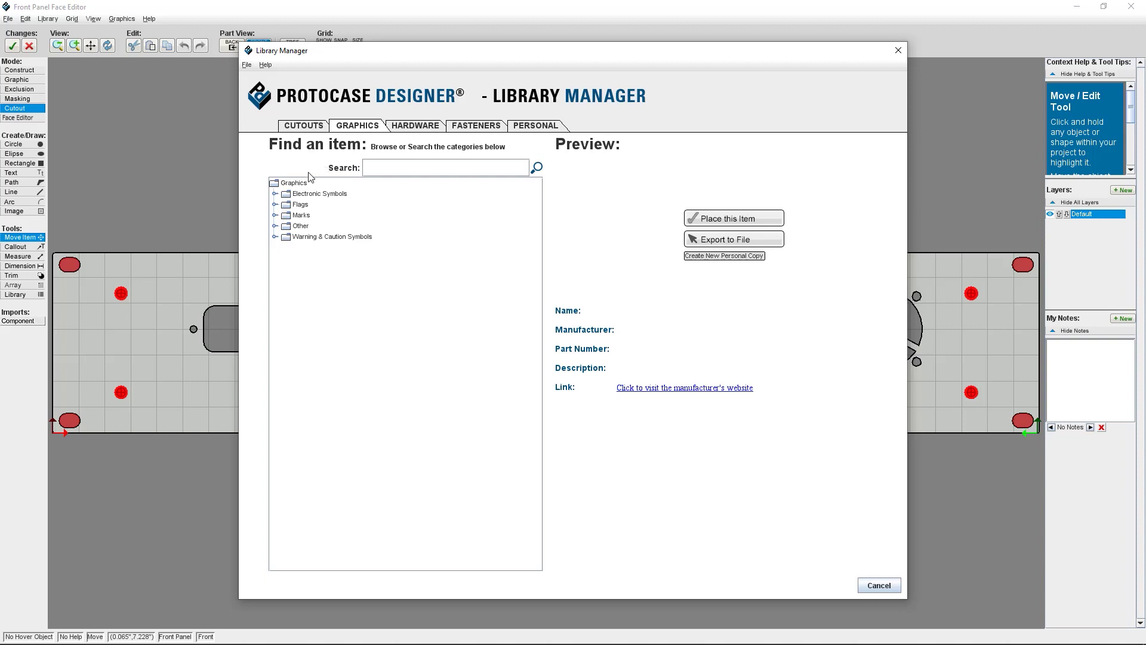
{"action": "left_click", "coordinate": [275, 196]}
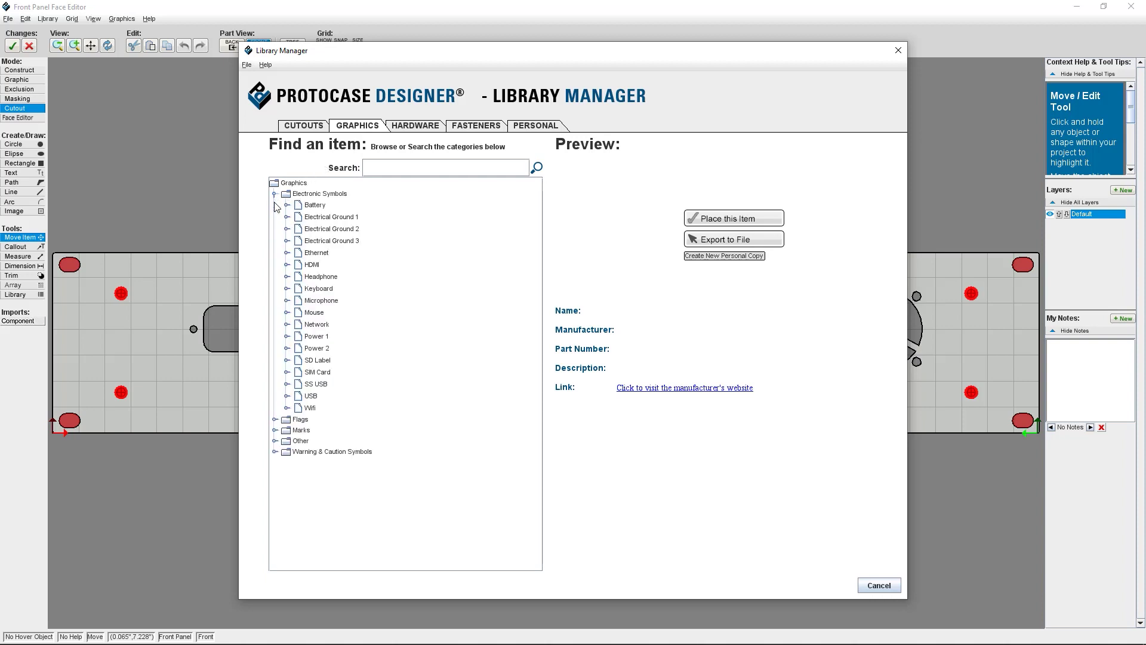
{"action": "left_click", "coordinate": [275, 420]}
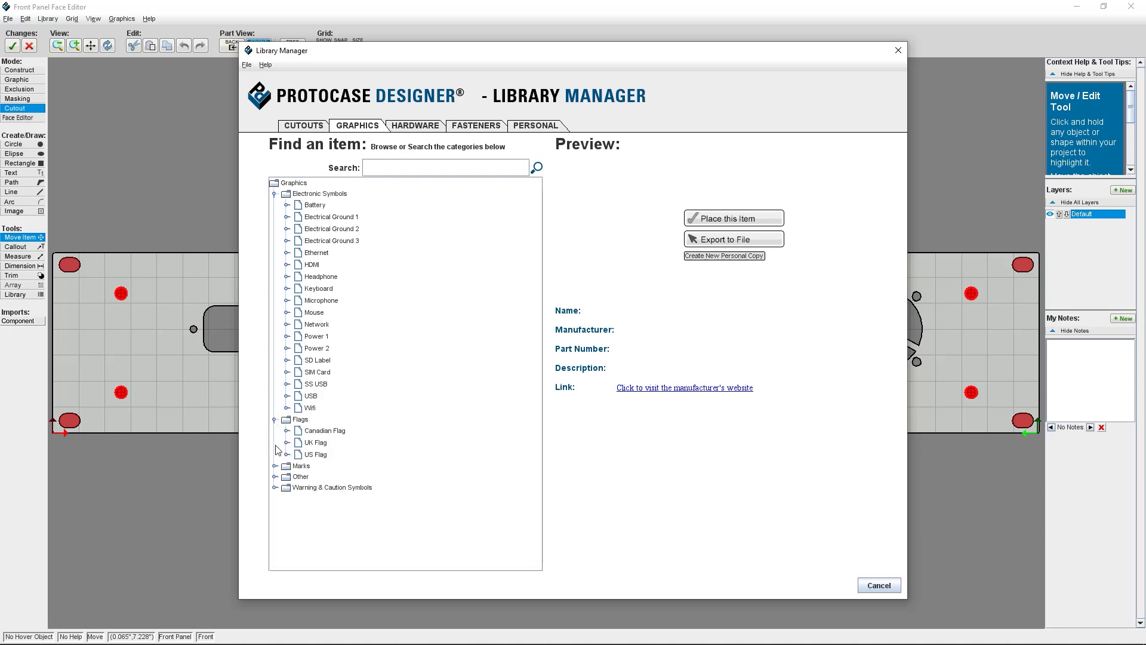
{"action": "left_click", "coordinate": [275, 466]}
{"action": "left_click", "coordinate": [275, 502]}
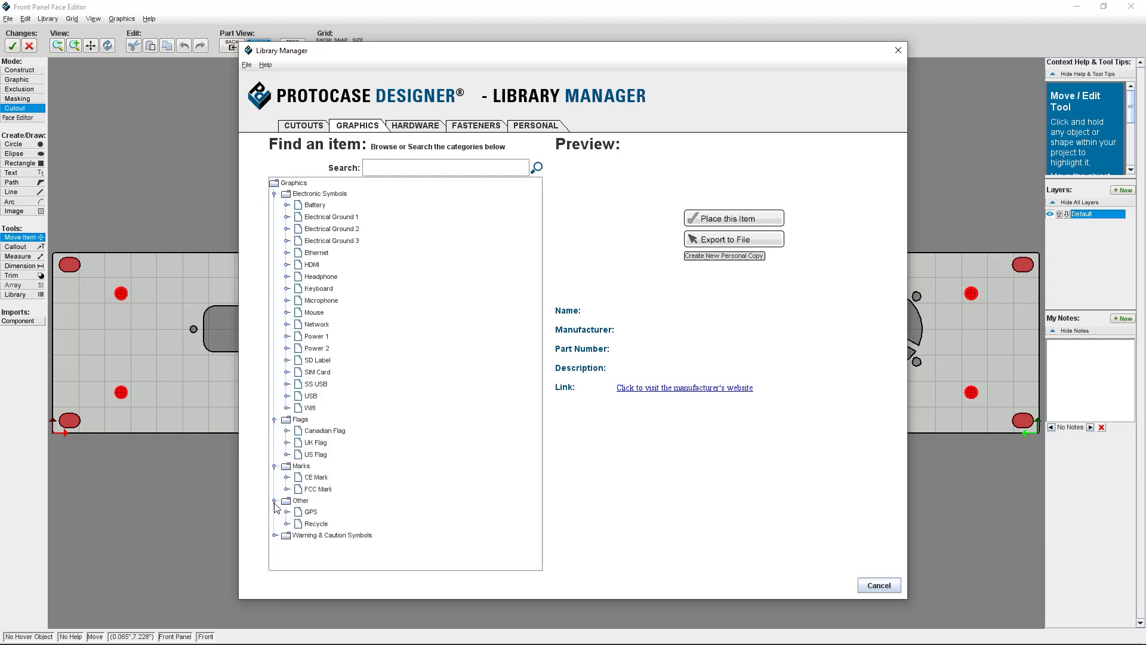
{"action": "left_click", "coordinate": [275, 536]}
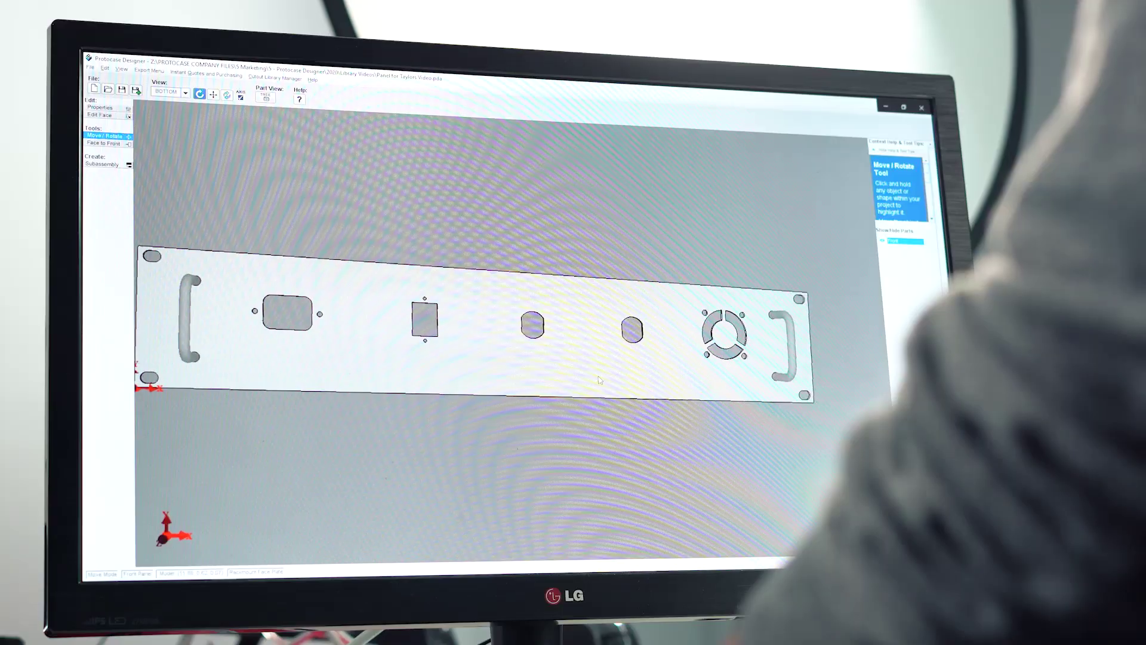
- Orbit the rackmount front panel to inspect its handles, connector cutouts and fan grille
{"action": "left_click_drag", "start_coordinate": [540, 371], "coordinate": [583, 378]}
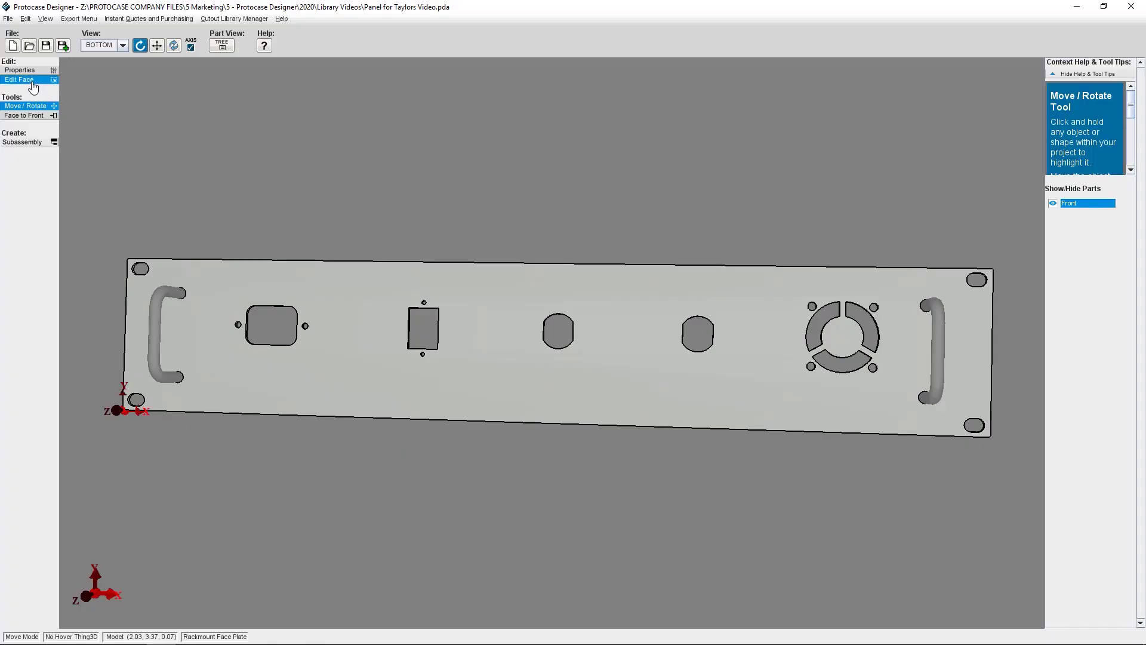
- Open the front panel face in a maximized Face Editor and launch the Library Manager
{"action": "left_click", "coordinate": [32, 83]}
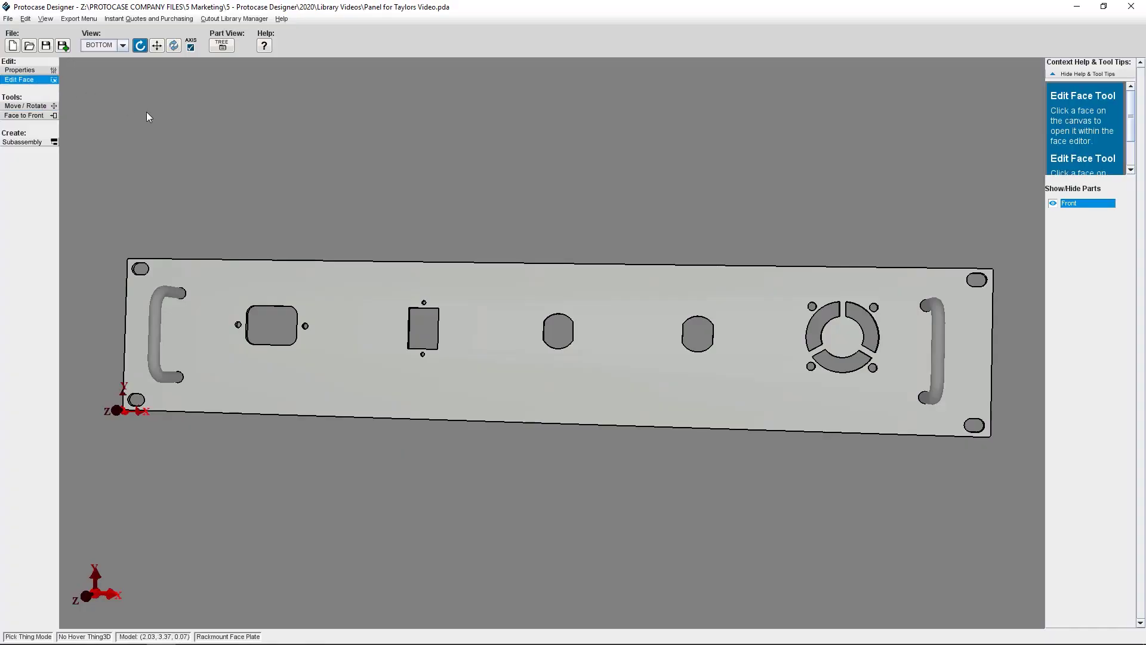
{"action": "left_click", "coordinate": [482, 348]}
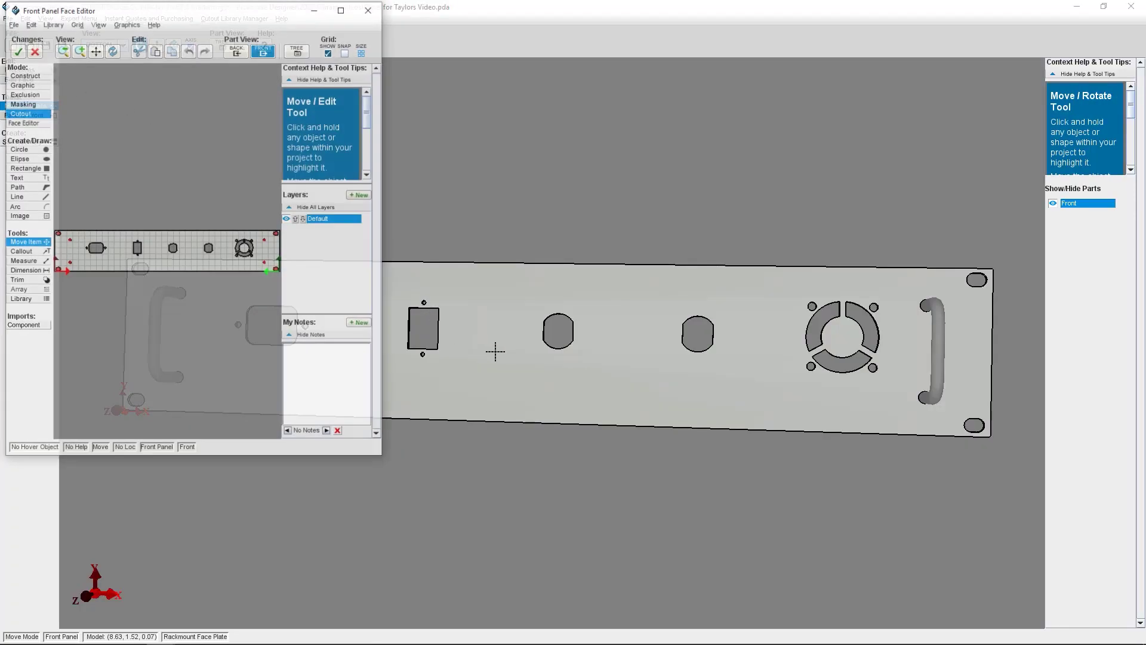
{"action": "left_click", "coordinate": [340, 9]}
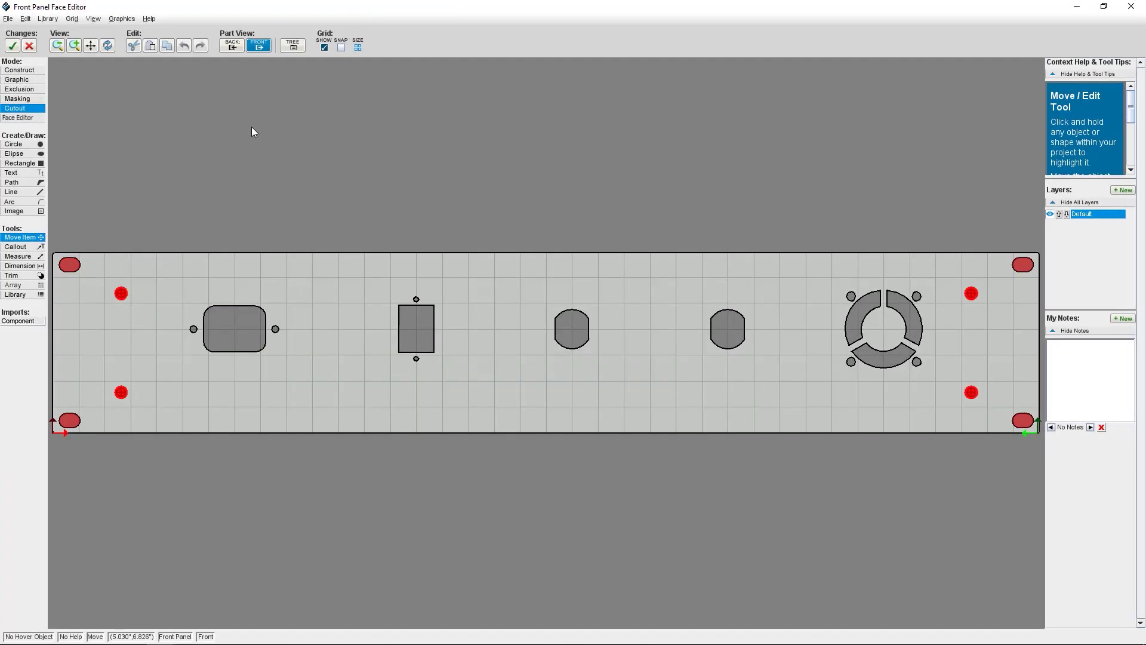
{"action": "left_click", "coordinate": [47, 18]}
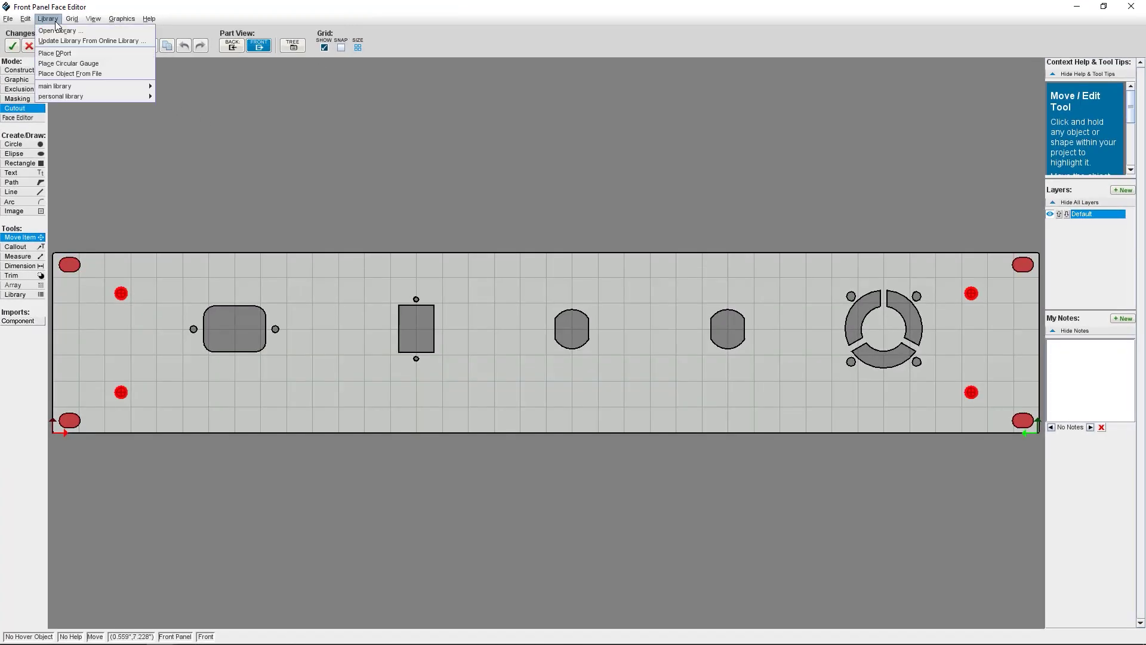
{"action": "left_click", "coordinate": [60, 31]}
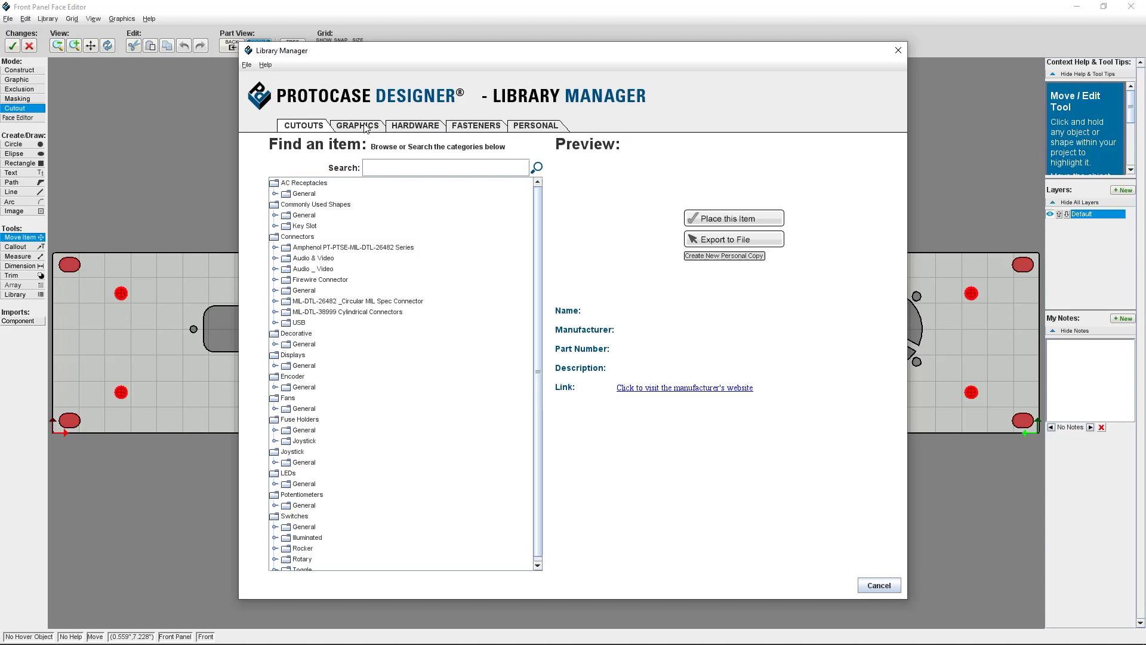
- Select the Power 1 graphic under Electronic Symbols and start placing it on the panel
{"action": "left_click", "coordinate": [366, 128]}
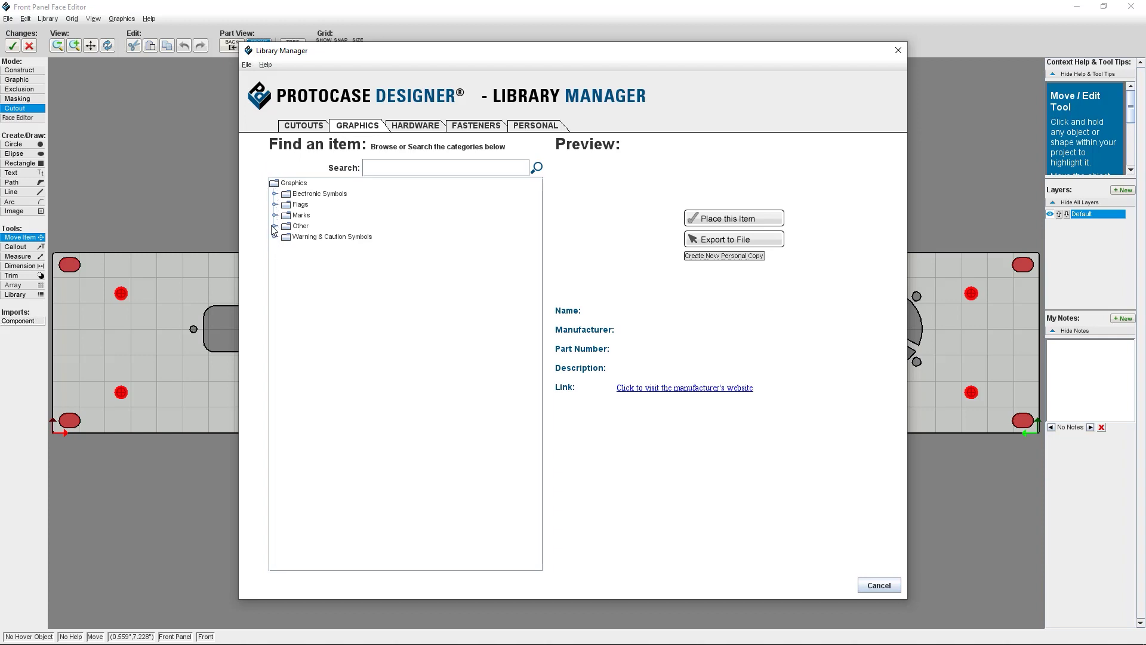
{"action": "left_click", "coordinate": [275, 194]}
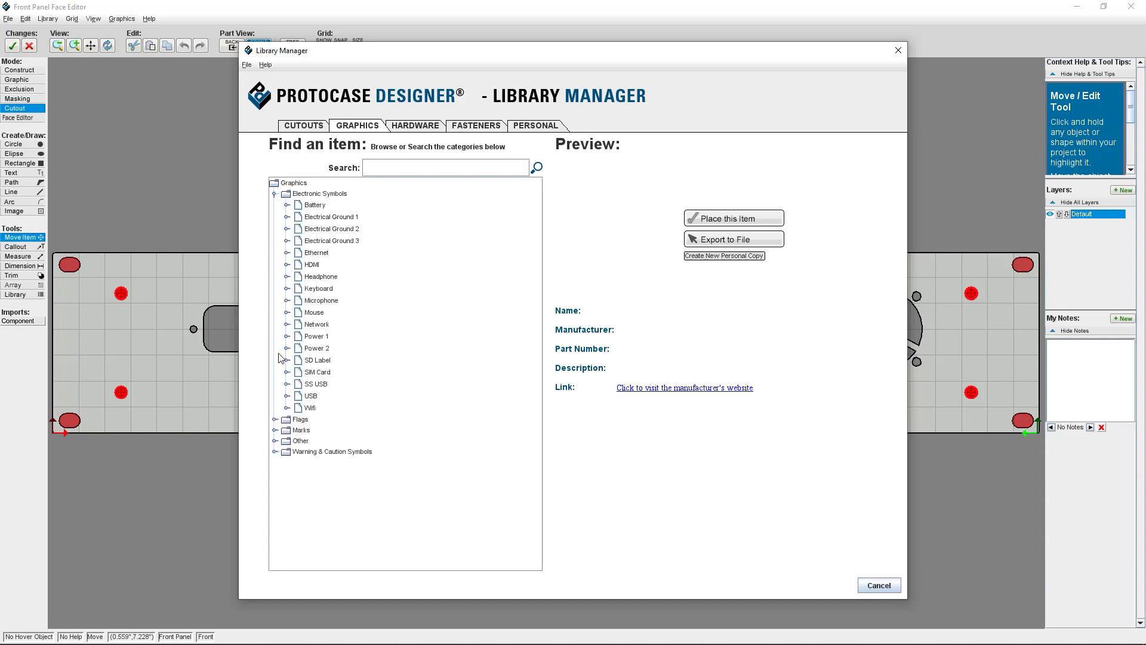
{"action": "left_click", "coordinate": [276, 419]}
{"action": "left_click", "coordinate": [275, 466]}
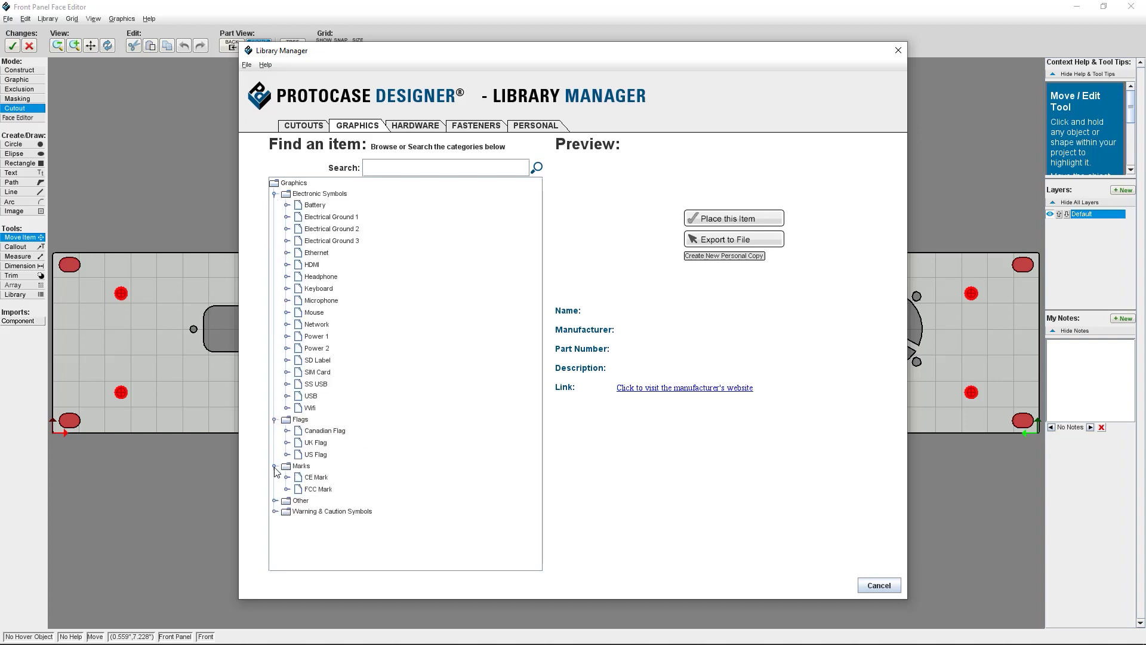
{"action": "left_click", "coordinate": [275, 502]}
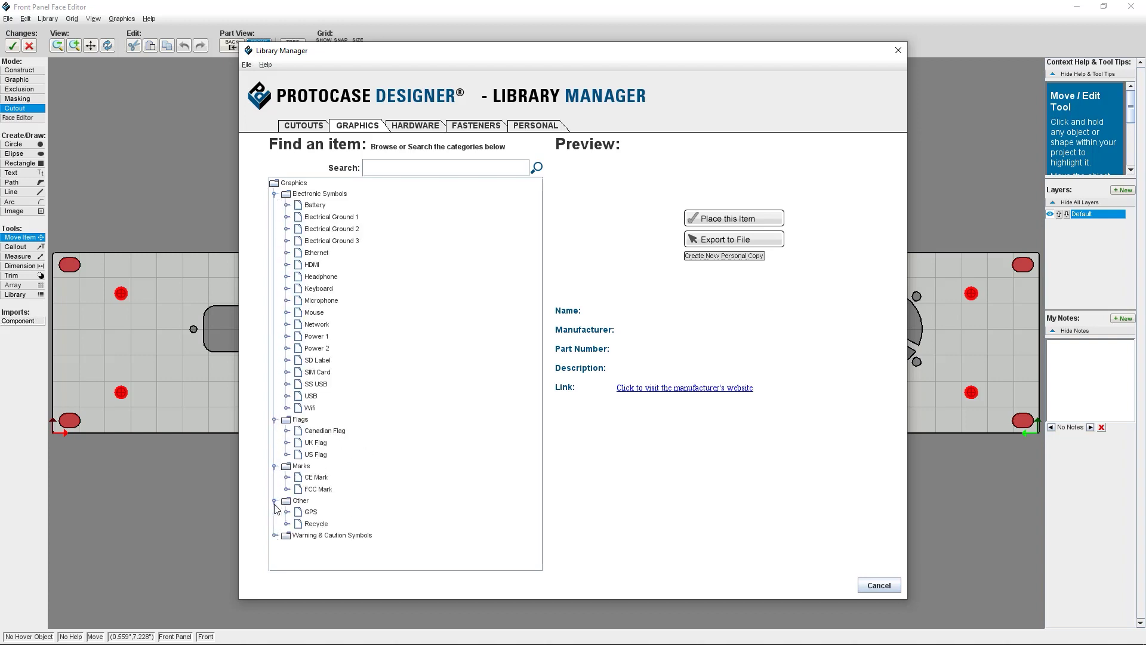
{"action": "left_click", "coordinate": [275, 536]}
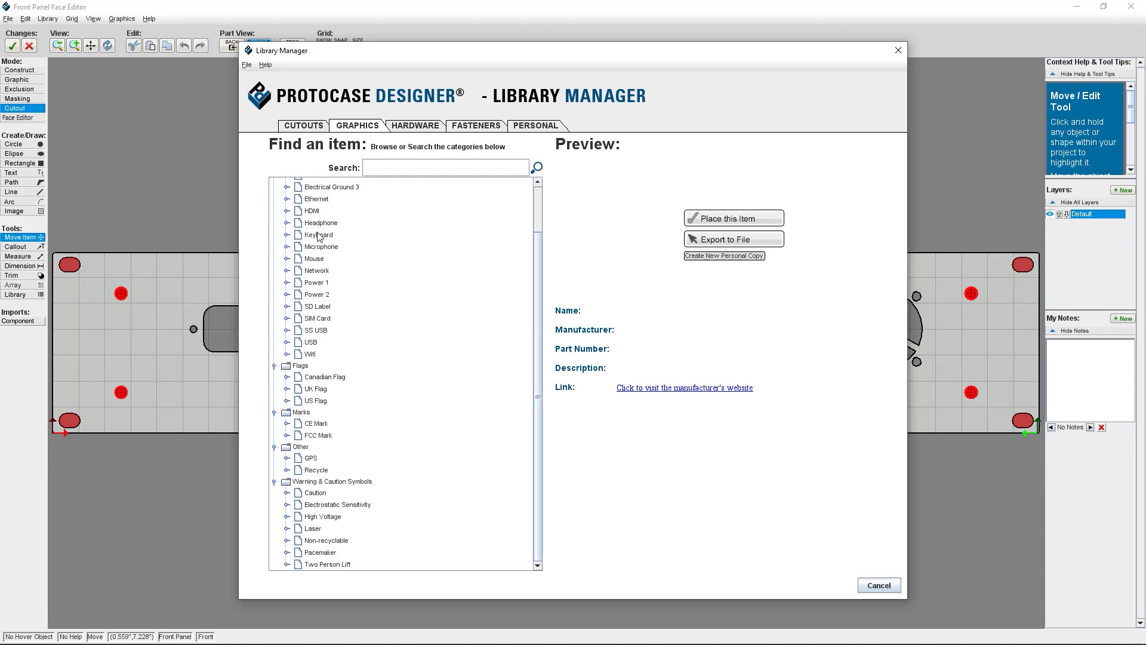
{"action": "left_click", "coordinate": [317, 283]}
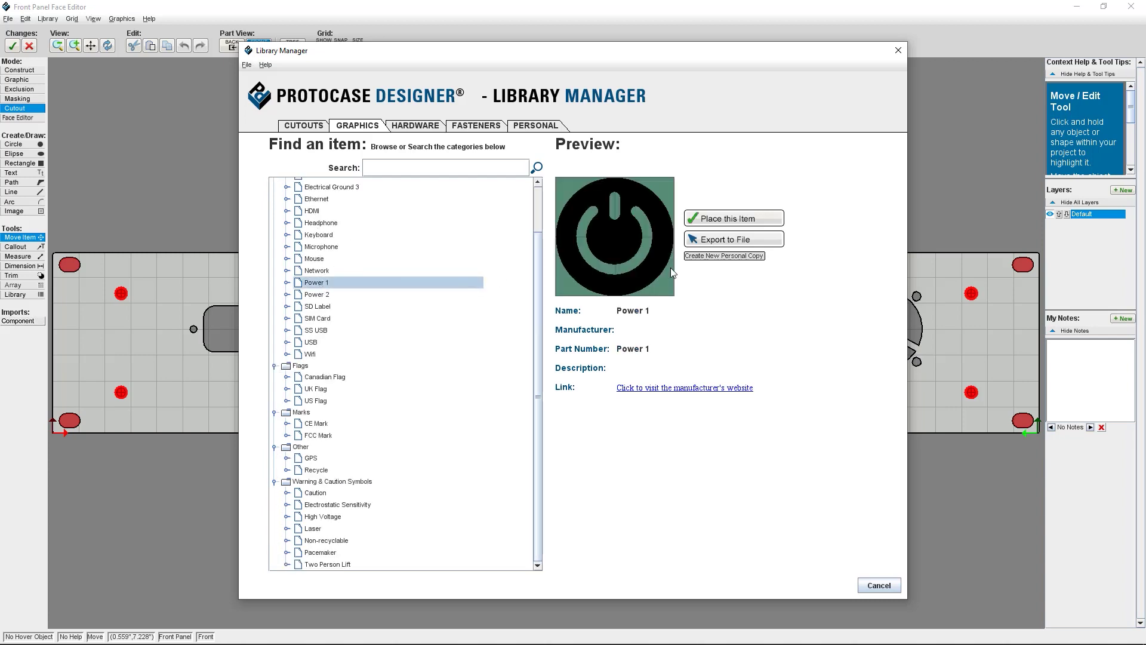
{"action": "left_click", "coordinate": [722, 218]}
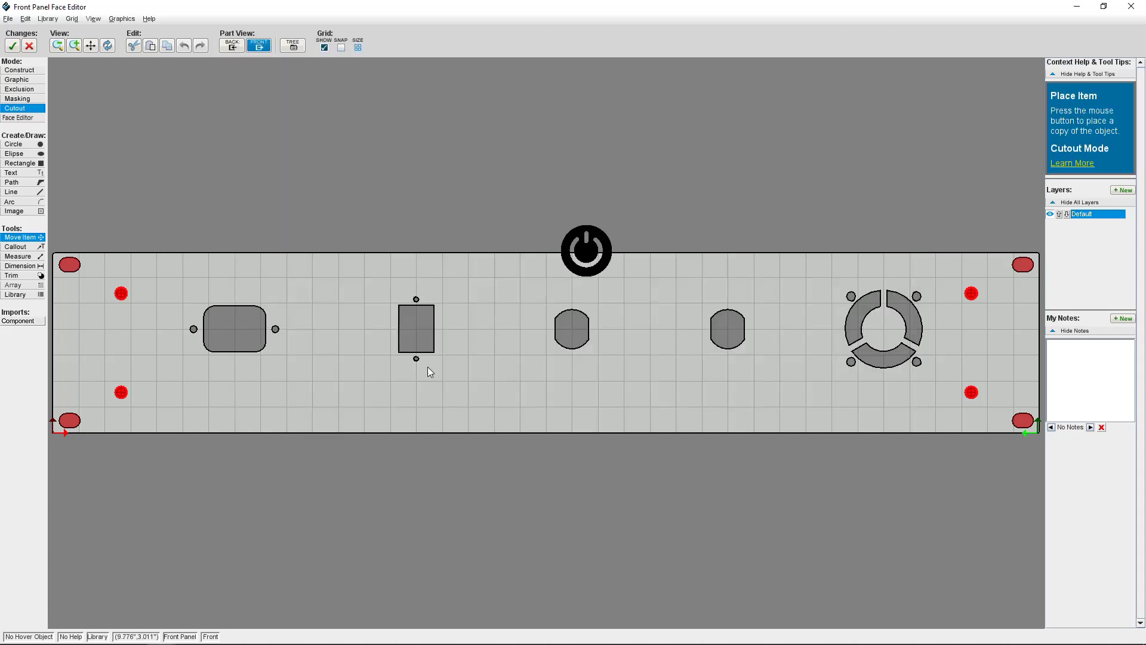
- Drop the Power 1 symbol below the left cutout, colouring it Fire Red then Opaque Black
{"action": "left_click", "coordinate": [209, 416]}
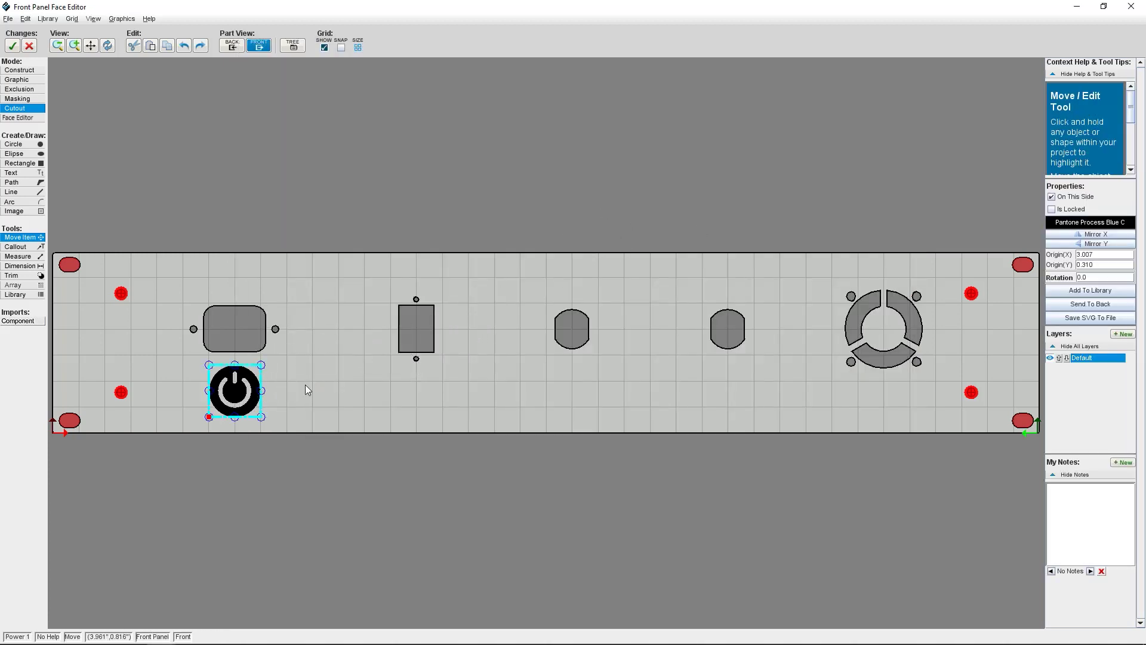
{"action": "left_click", "coordinate": [1062, 222]}
{"action": "left_click", "coordinate": [566, 235]}
{"action": "left_click", "coordinate": [552, 433]}
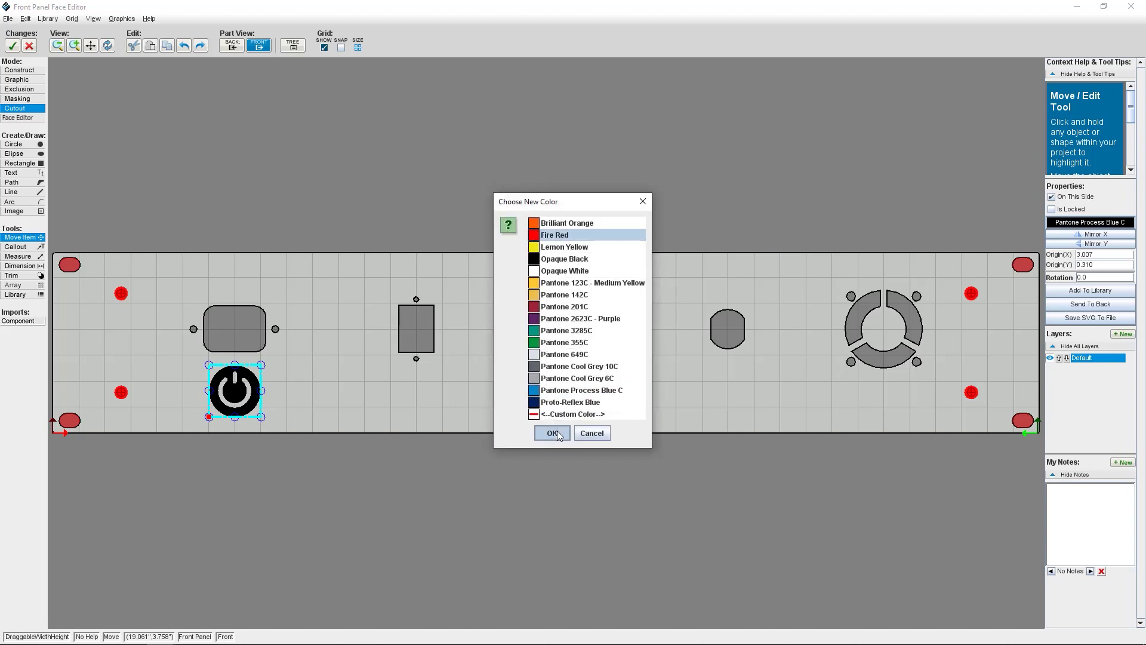
{"action": "left_click", "coordinate": [1053, 224]}
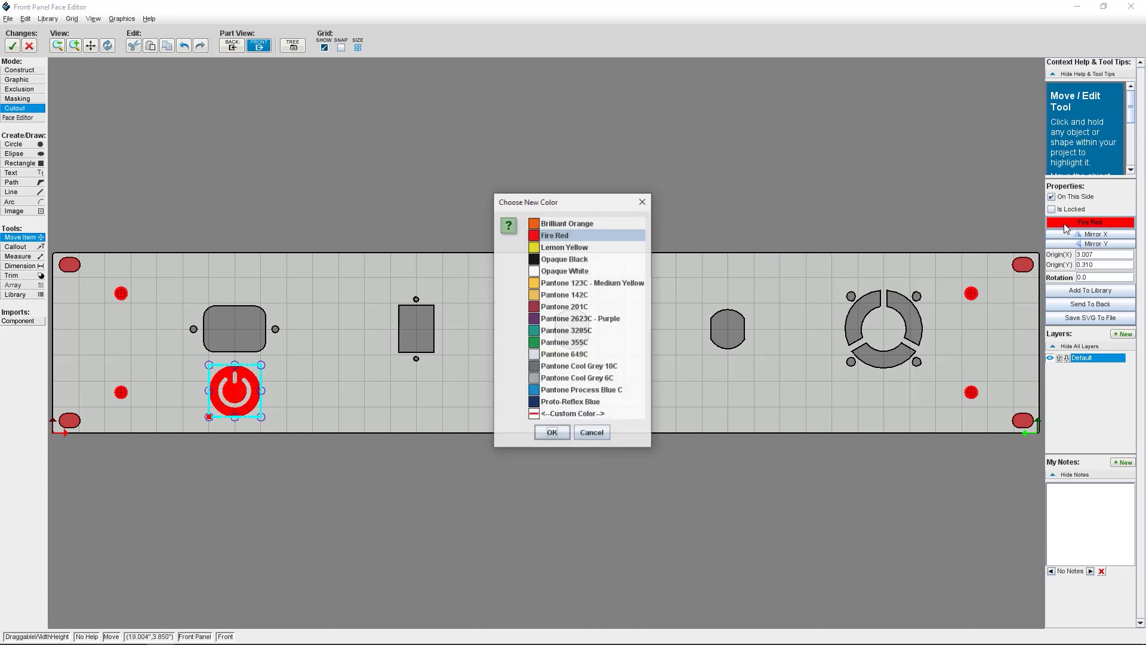
{"action": "left_click", "coordinate": [574, 260]}
{"action": "left_click", "coordinate": [551, 433]}
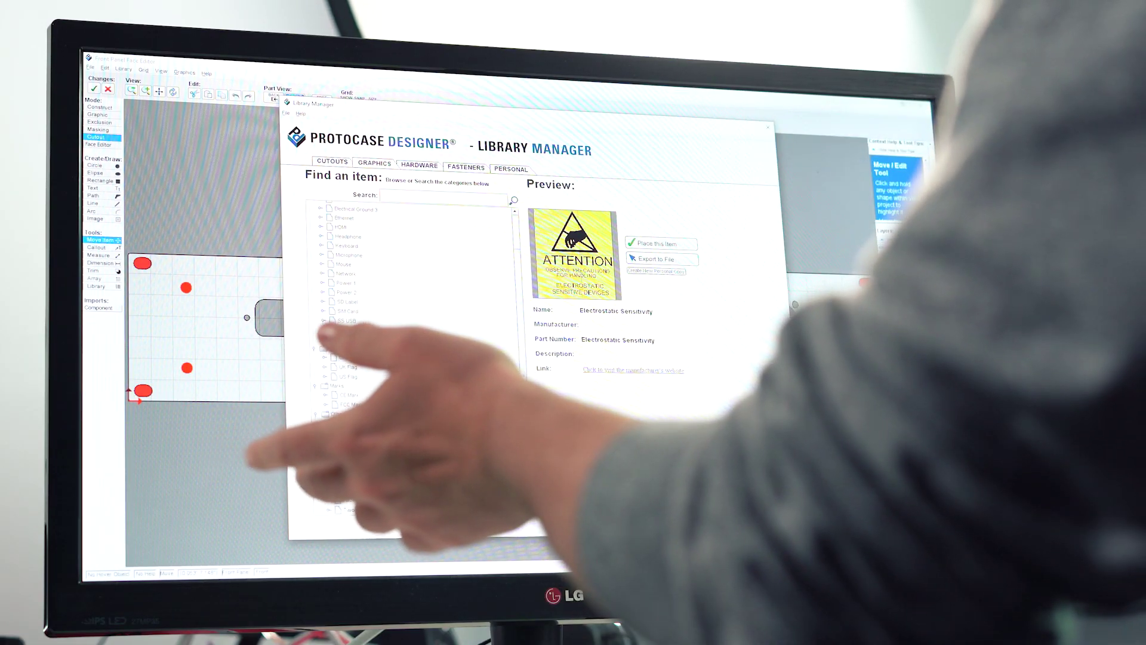
{"action": "left_click", "coordinate": [349, 480]}
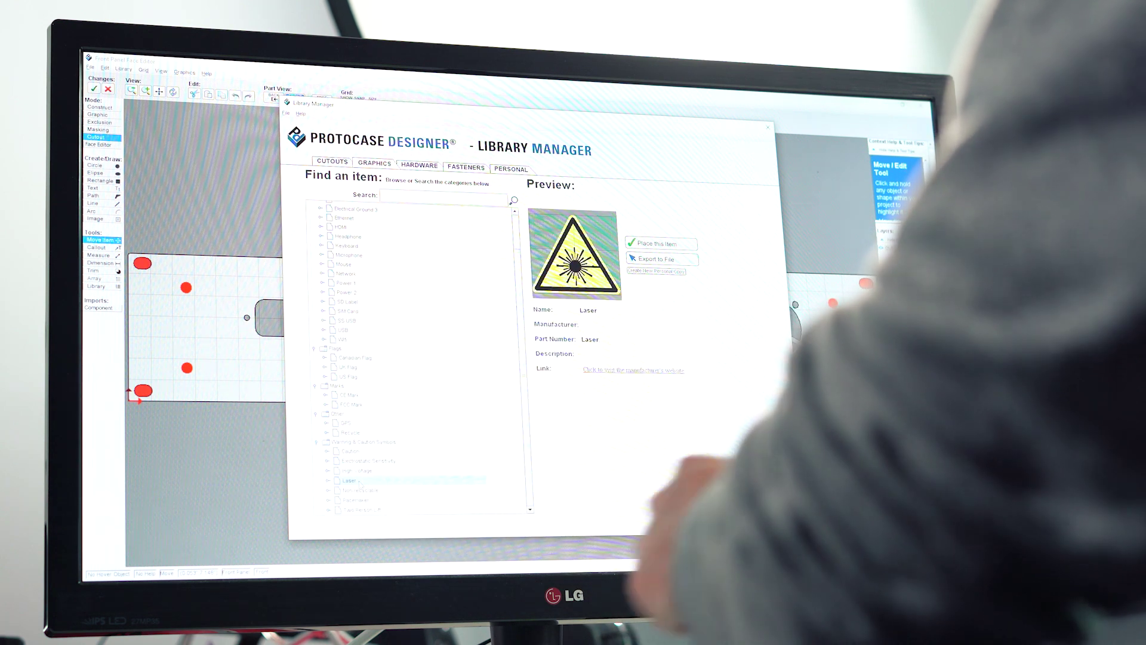
{"action": "left_click", "coordinate": [356, 500]}
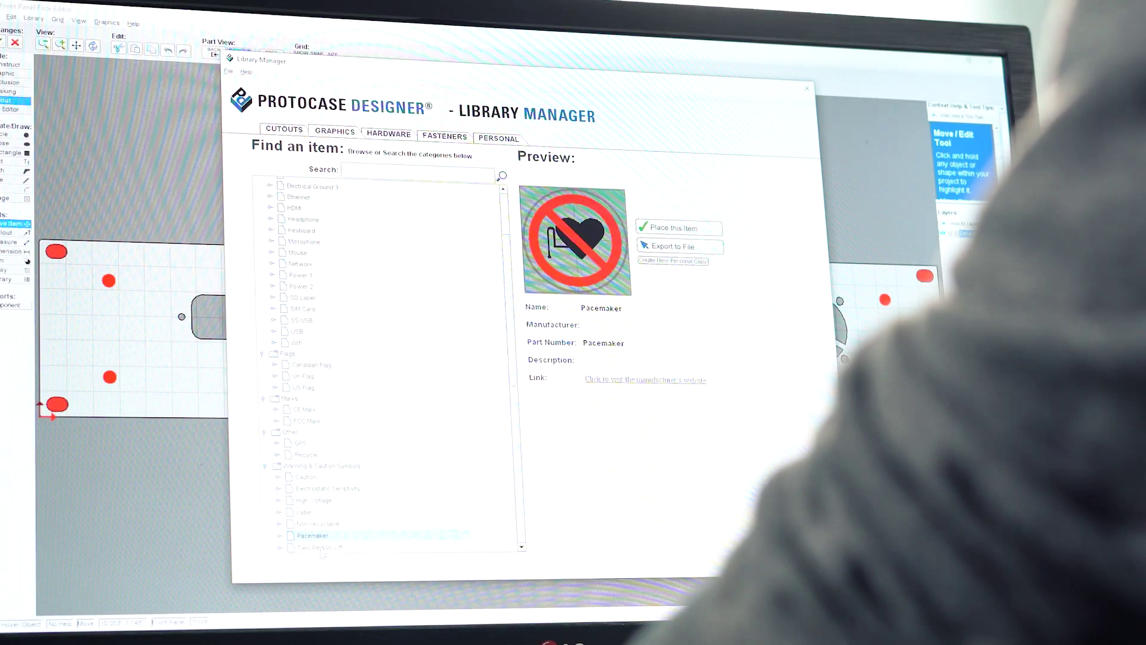
{"action": "left_click", "coordinate": [321, 549]}
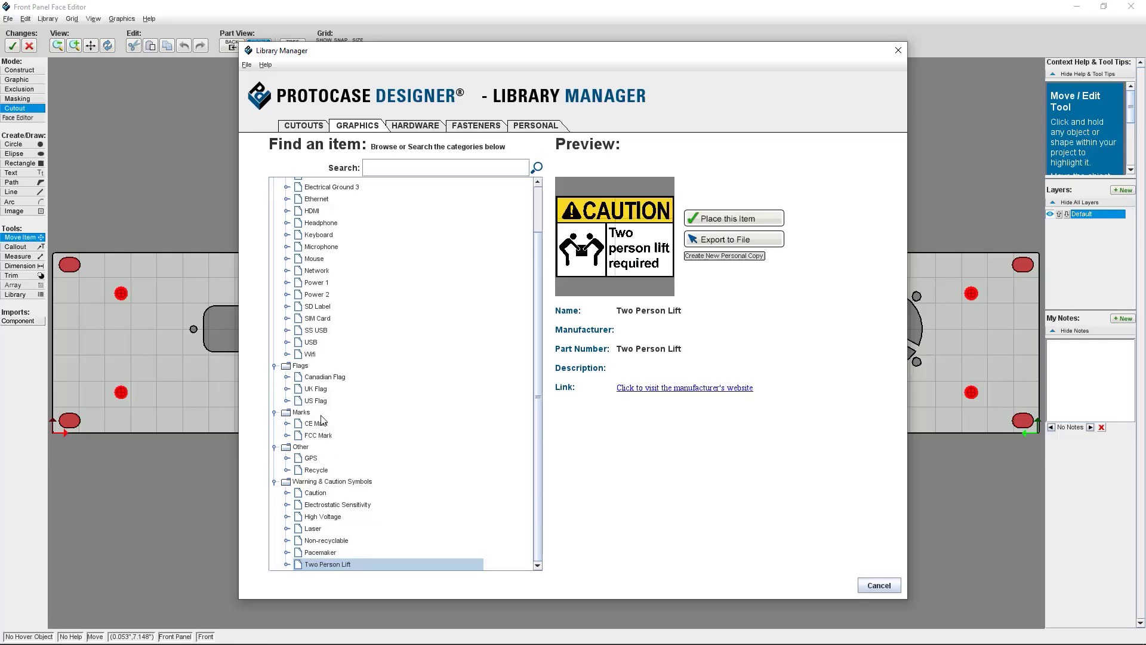
{"action": "left_click", "coordinate": [323, 378]}
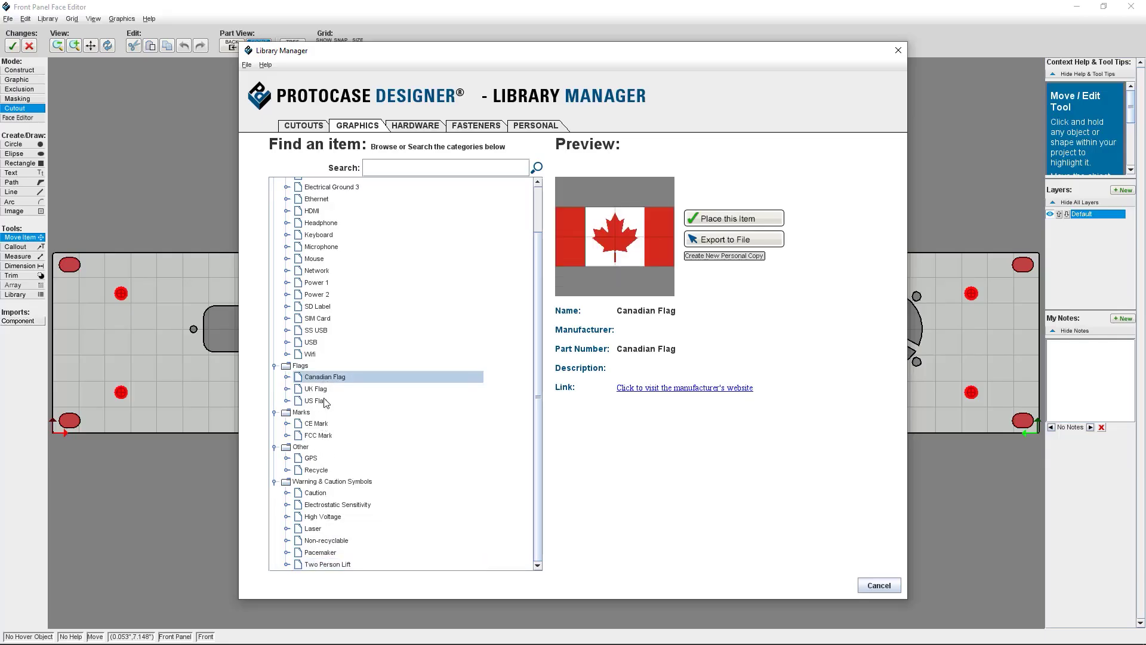
{"action": "left_click", "coordinate": [322, 391]}
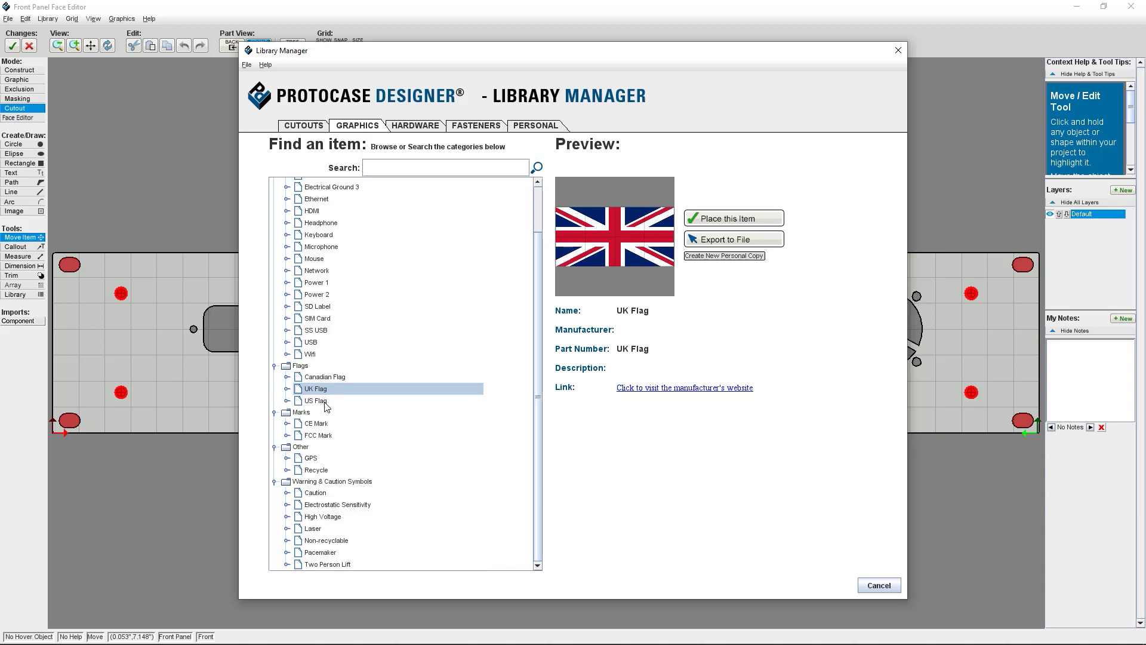
{"action": "left_click", "coordinate": [323, 402]}
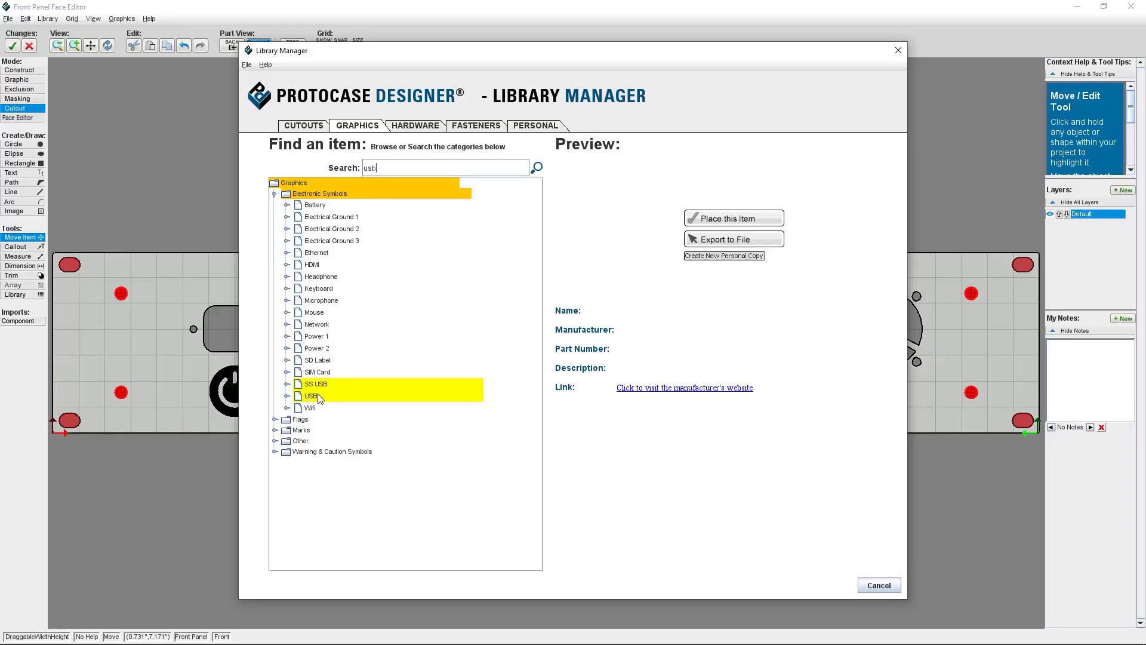
- Place the USB graphic below the rectangular cutout and colour it Fire Red
{"action": "left_click", "coordinate": [316, 397]}
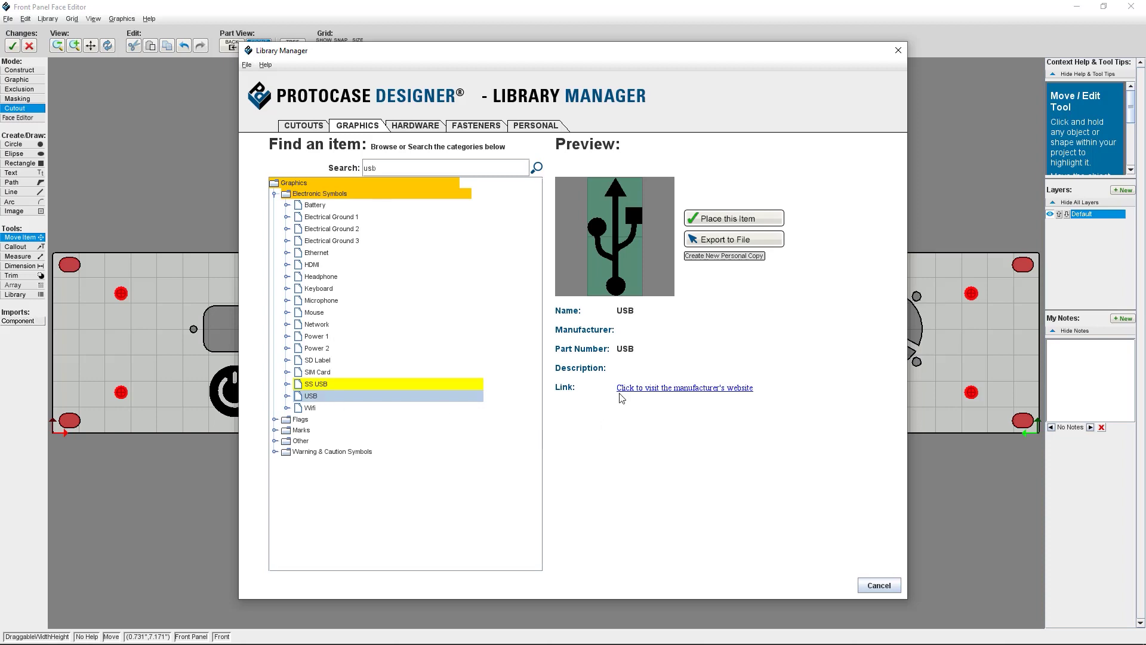
{"action": "left_click", "coordinate": [734, 218]}
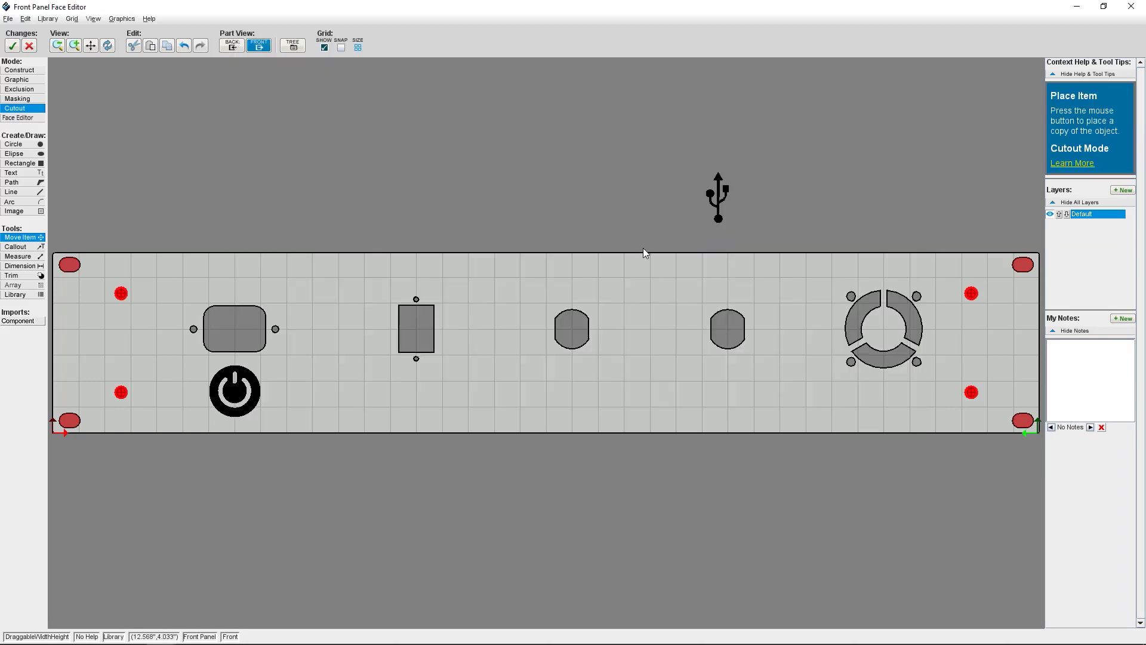
{"action": "left_click", "coordinate": [404, 426]}
{"action": "key", "text": "Escape"}
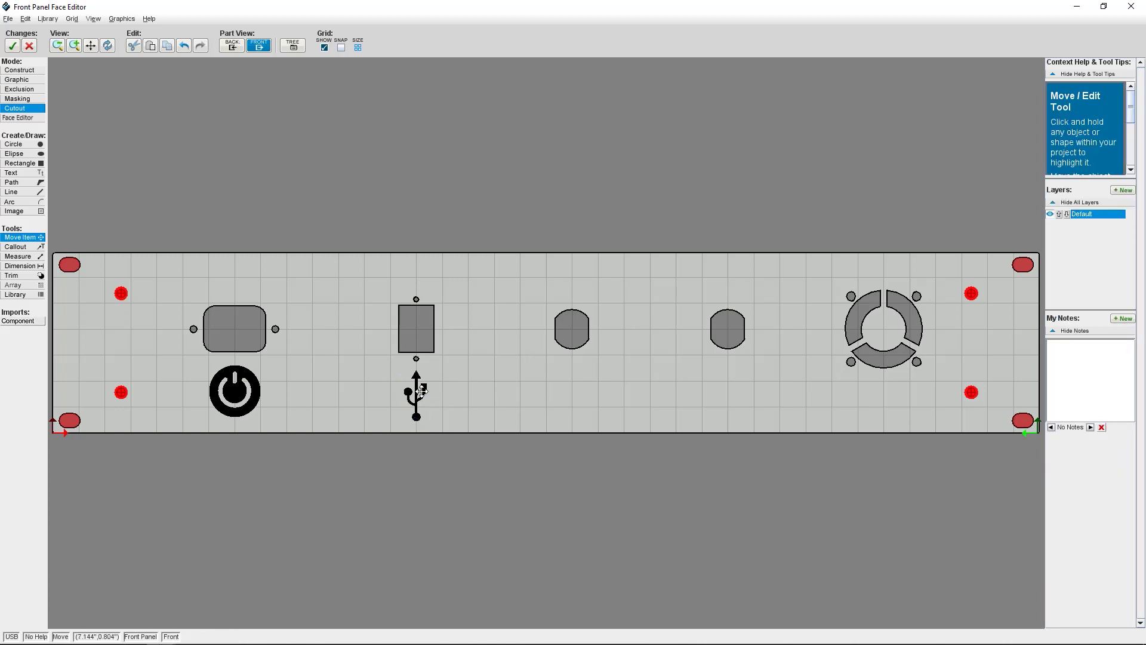
{"action": "left_click", "coordinate": [1075, 223]}
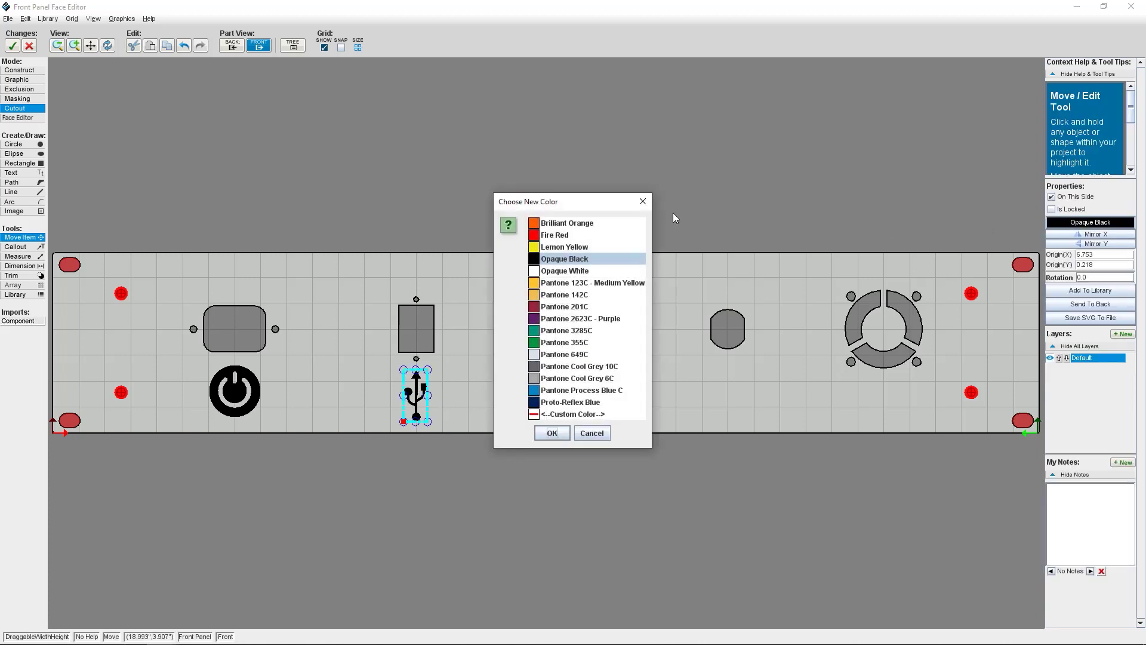
{"action": "left_click", "coordinate": [564, 237]}
{"action": "left_click", "coordinate": [551, 432]}
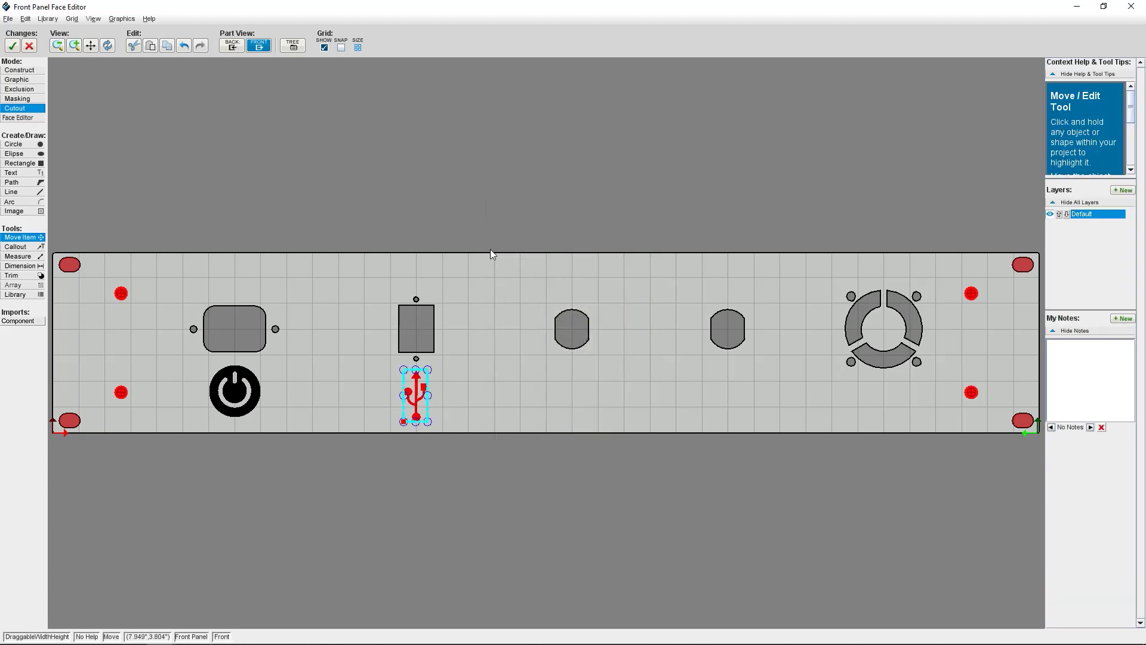
{"action": "left_click", "coordinate": [15, 173]}
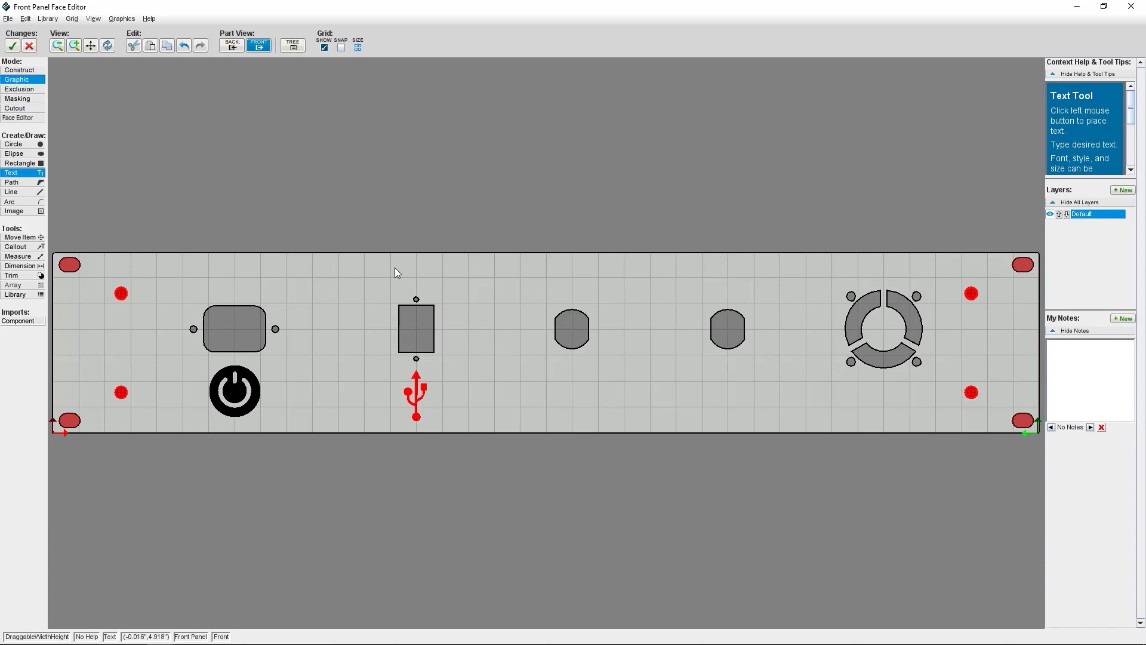
- Add a 'J1' label below the left octagonal cutout in Brilliant Orange, Arial Bold
{"action": "left_click", "coordinate": [561, 382]}
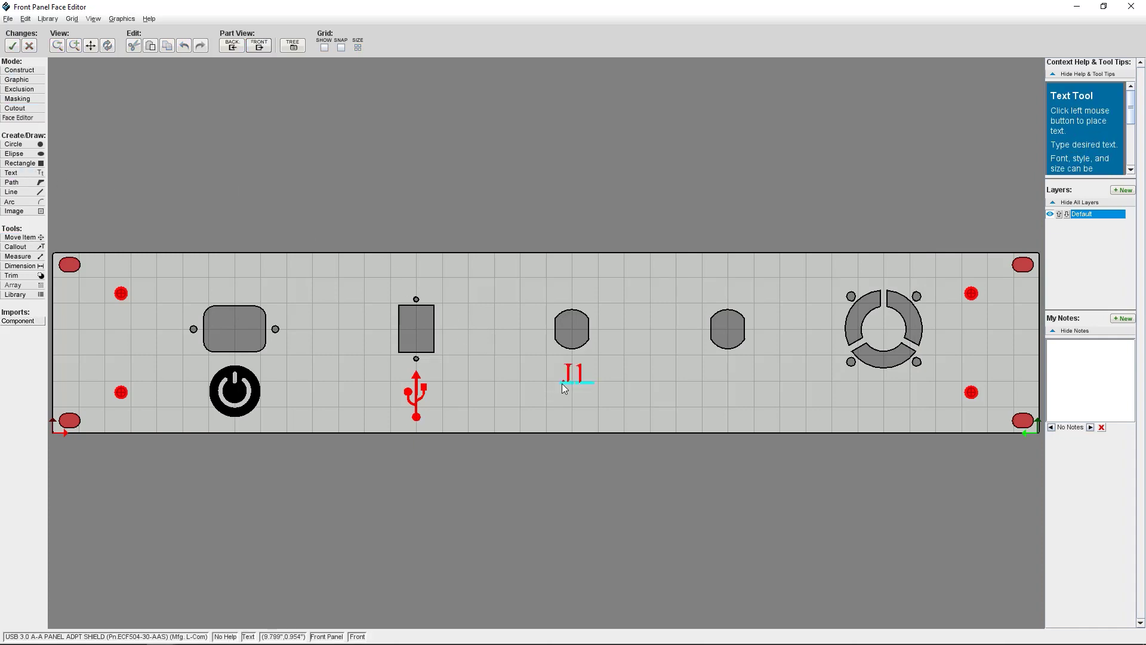
{"action": "key", "text": "Return"}
{"action": "left_click", "coordinate": [600, 225]}
{"action": "left_click", "coordinate": [555, 433]}
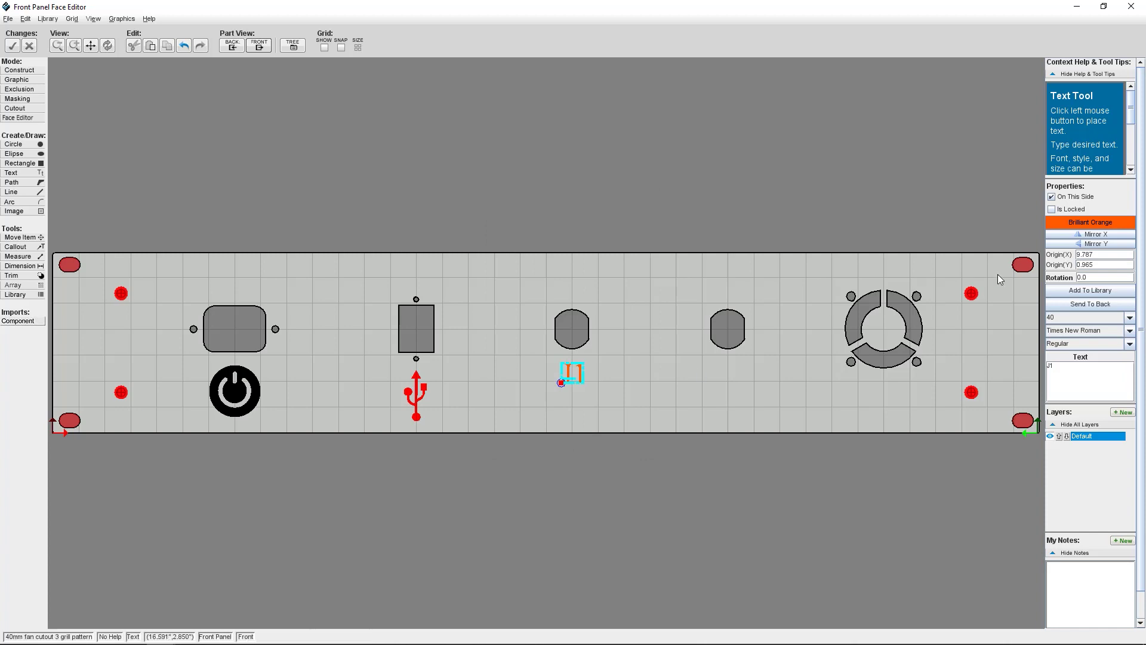
{"action": "left_click", "coordinate": [1130, 330]}
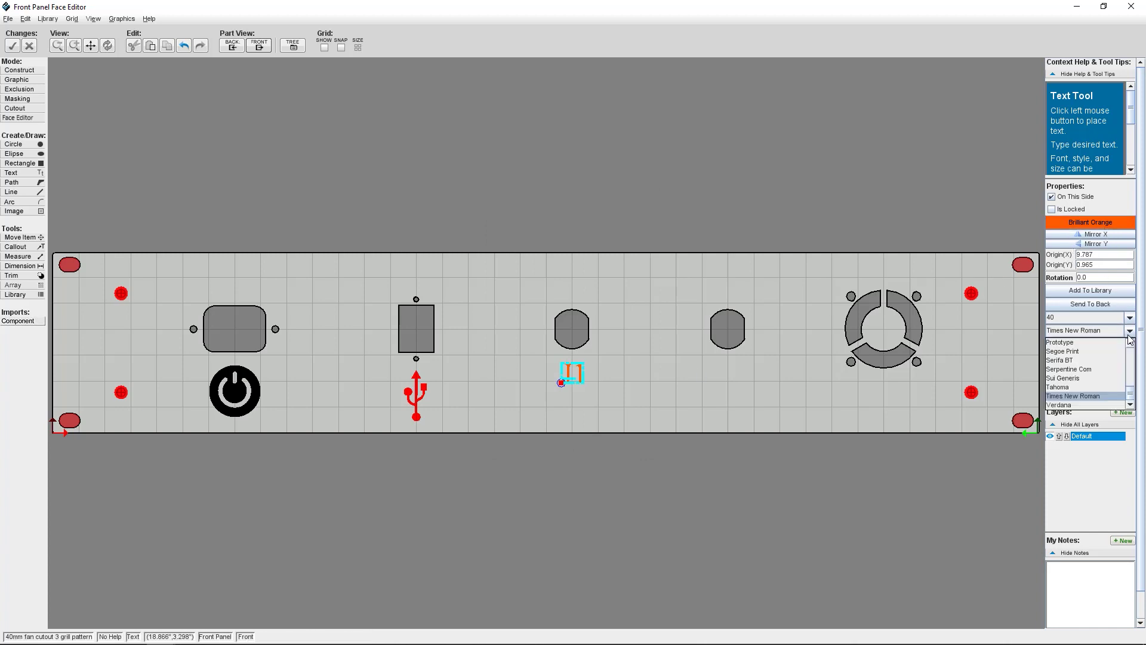
{"action": "left_click", "coordinate": [1075, 342]}
{"action": "left_click", "coordinate": [1125, 344]}
{"action": "left_click", "coordinate": [1078, 364]}
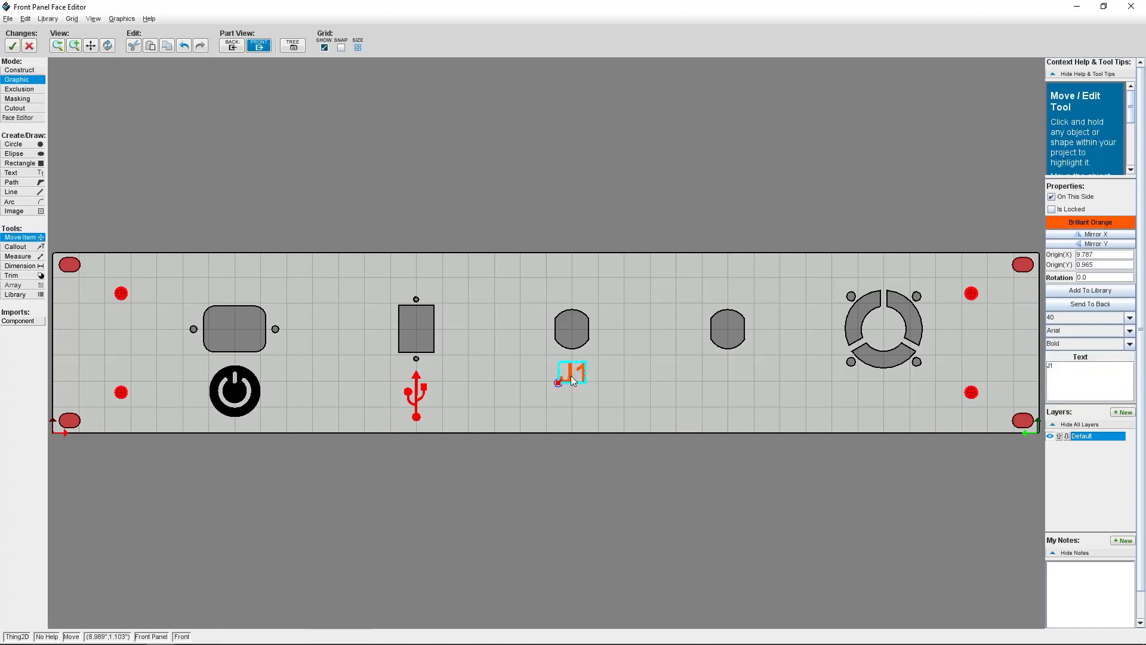
{"action": "left_click_drag", "start_coordinate": [570, 384], "coordinate": [573, 392]}
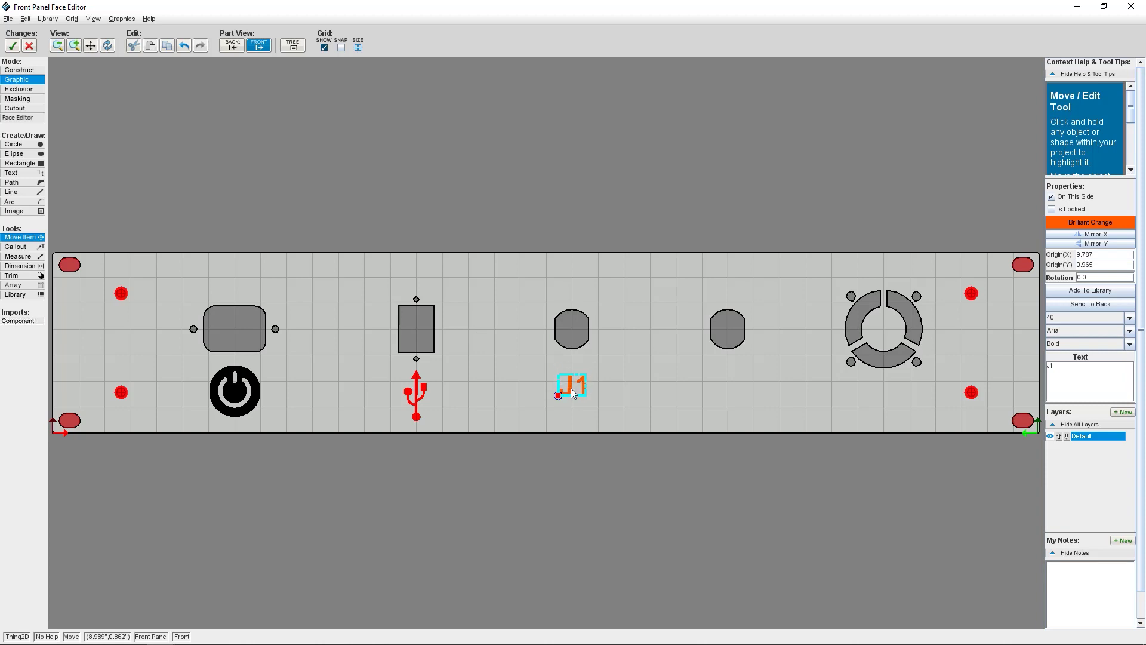
{"action": "left_click", "coordinate": [610, 468]}
{"action": "left_click", "coordinate": [18, 172]}
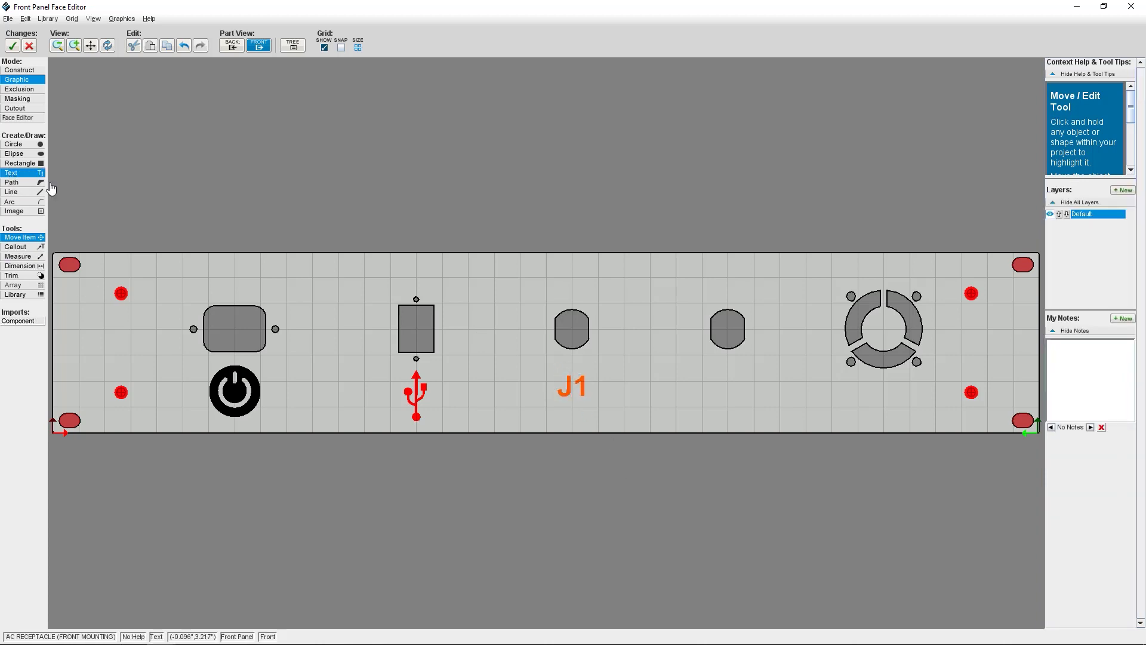
- Add a 'J2' label below the right octagonal cutout in Pantone Process Blue C, Arial Bold
{"action": "left_click", "coordinate": [729, 379]}
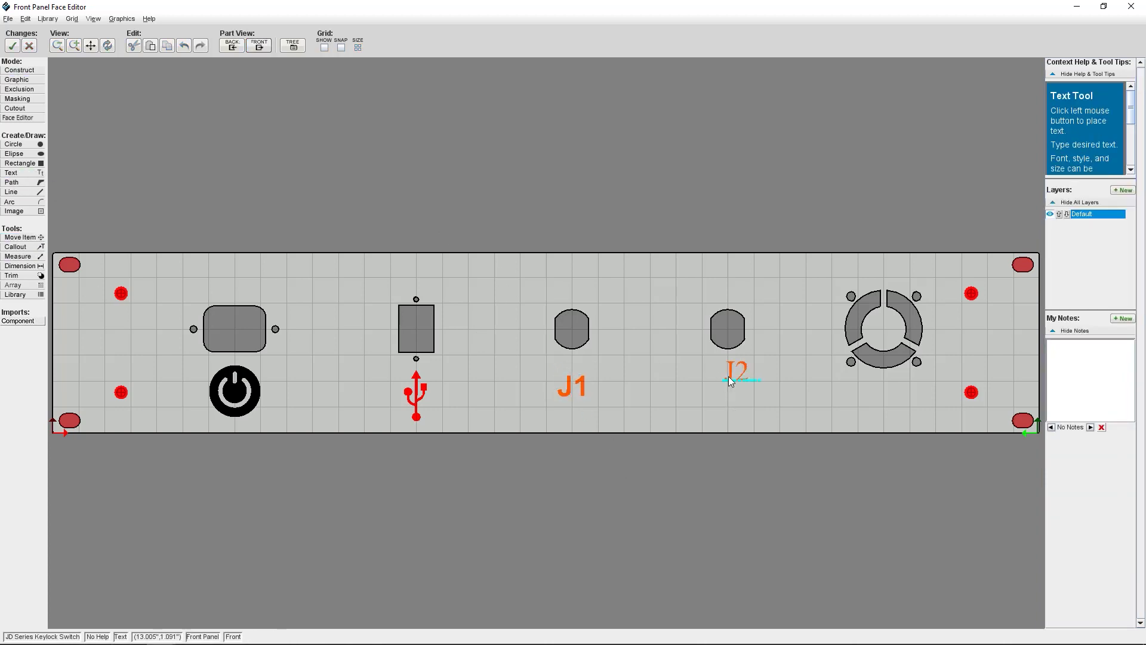
{"action": "key", "text": "Return"}
{"action": "left_click", "coordinate": [1090, 223]}
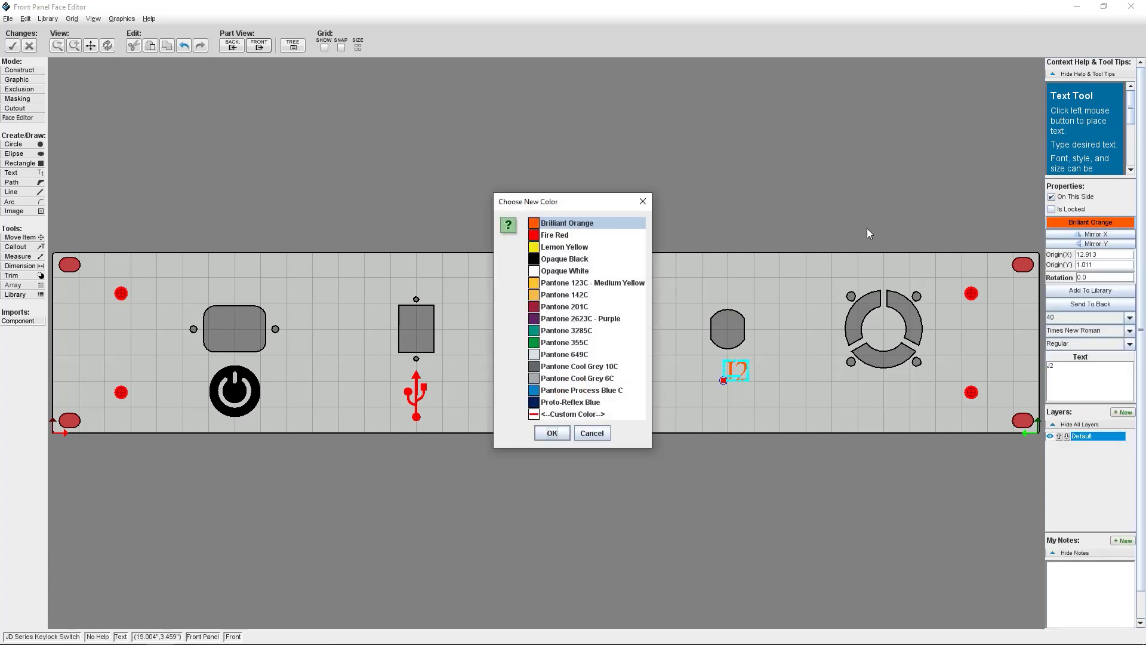
{"action": "left_click", "coordinate": [582, 392]}
{"action": "left_click", "coordinate": [552, 433]}
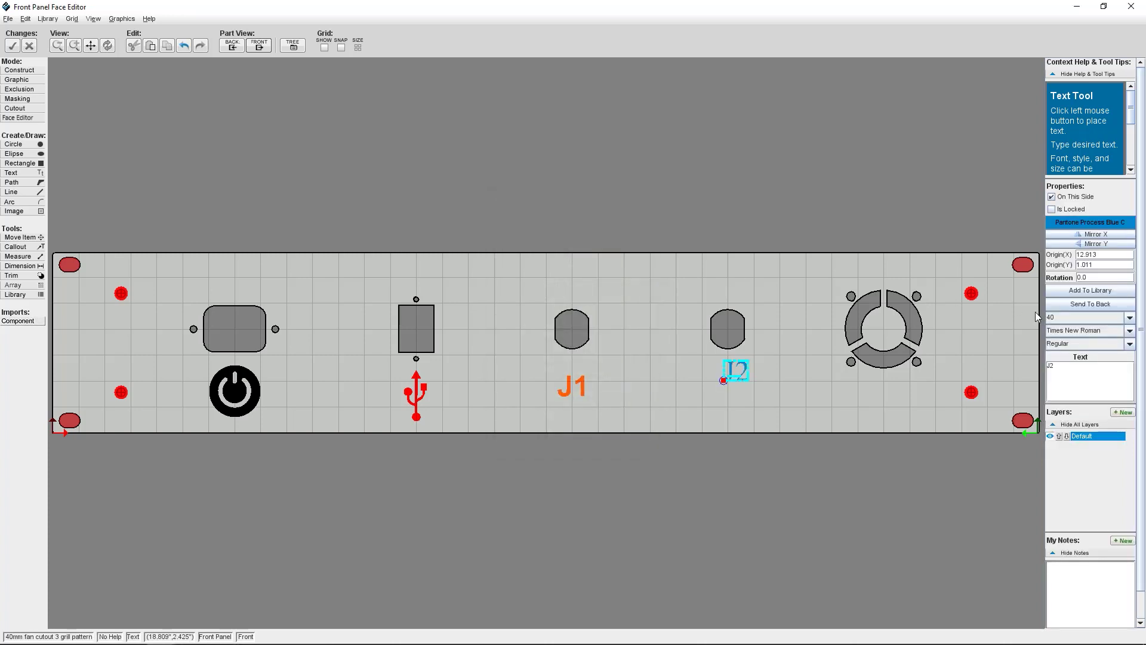
{"action": "left_click", "coordinate": [1128, 330]}
{"action": "left_click", "coordinate": [1102, 355]}
{"action": "left_click", "coordinate": [1129, 343]}
{"action": "left_click", "coordinate": [1086, 366]}
{"action": "left_click_drag", "start_coordinate": [740, 373], "coordinate": [735, 392]}
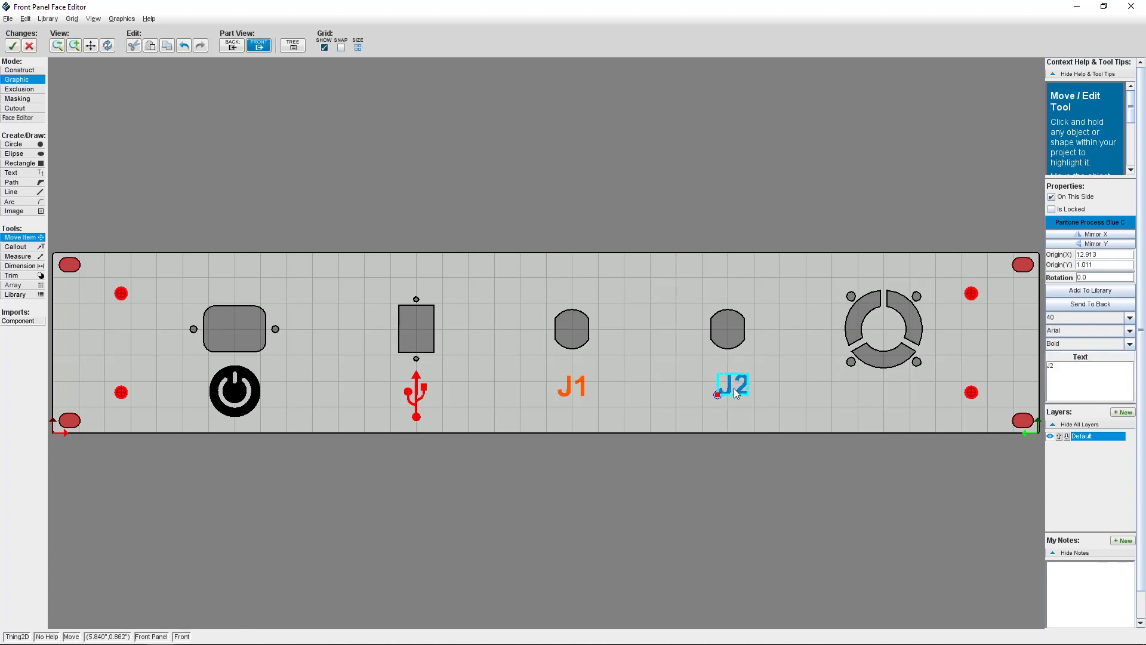
{"action": "left_click", "coordinate": [741, 484]}
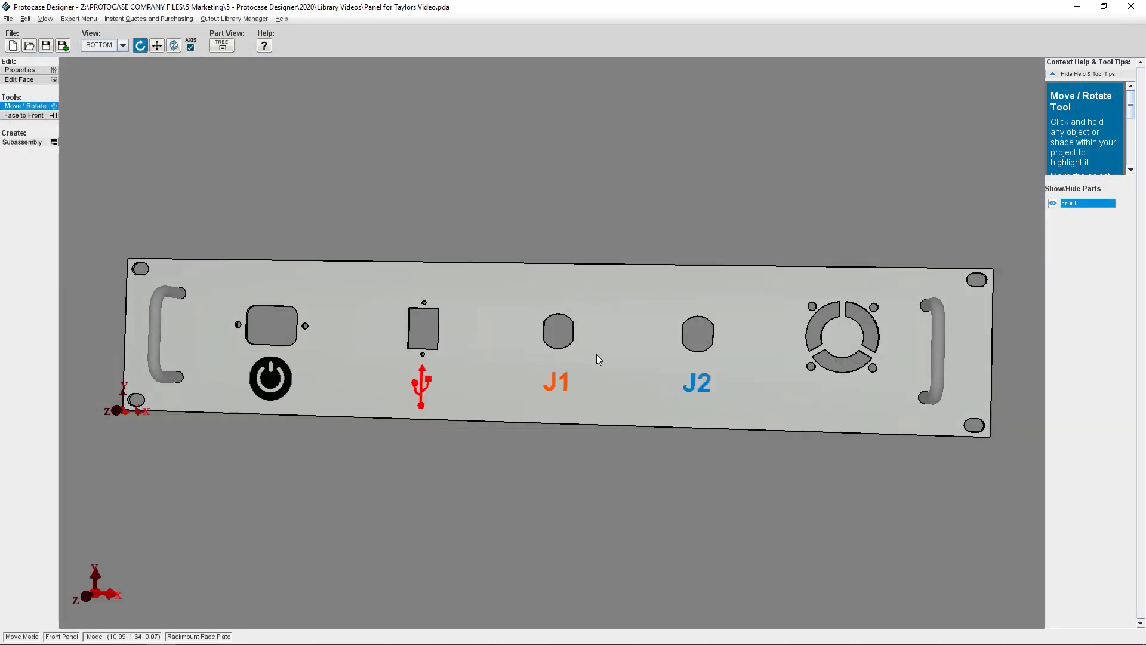
{"action": "left_click_drag", "start_coordinate": [593, 379], "coordinate": [608, 378]}
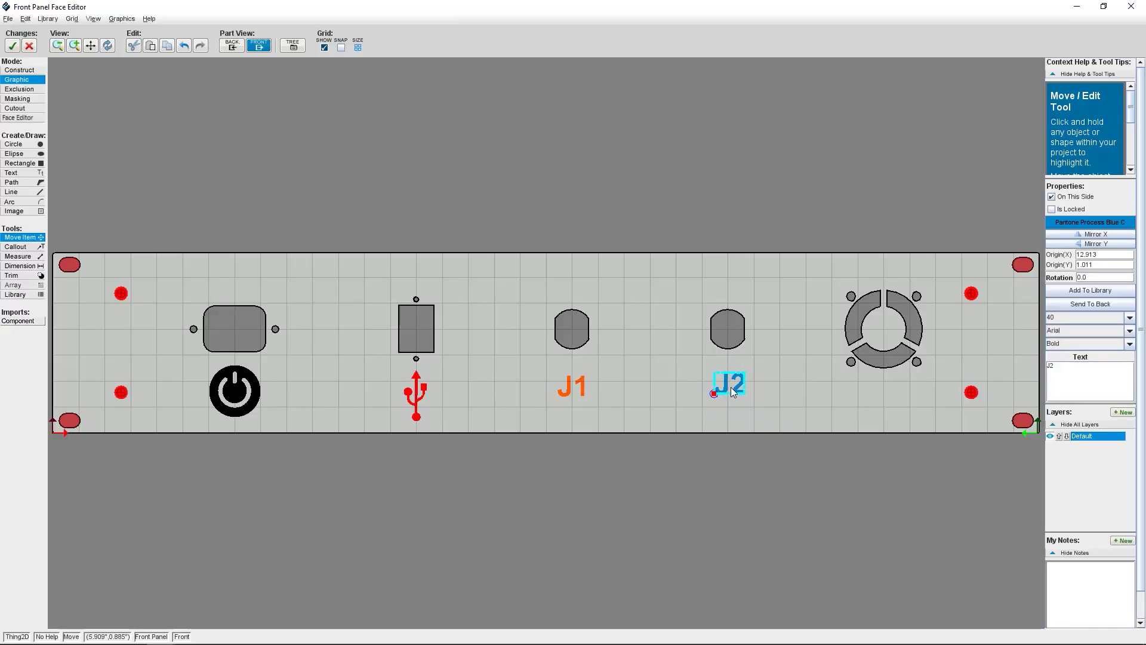
- Finish the J2 label, then orbit to a low side-on view of the L-shaped base and red bracket
{"action": "left_click", "coordinate": [743, 485]}
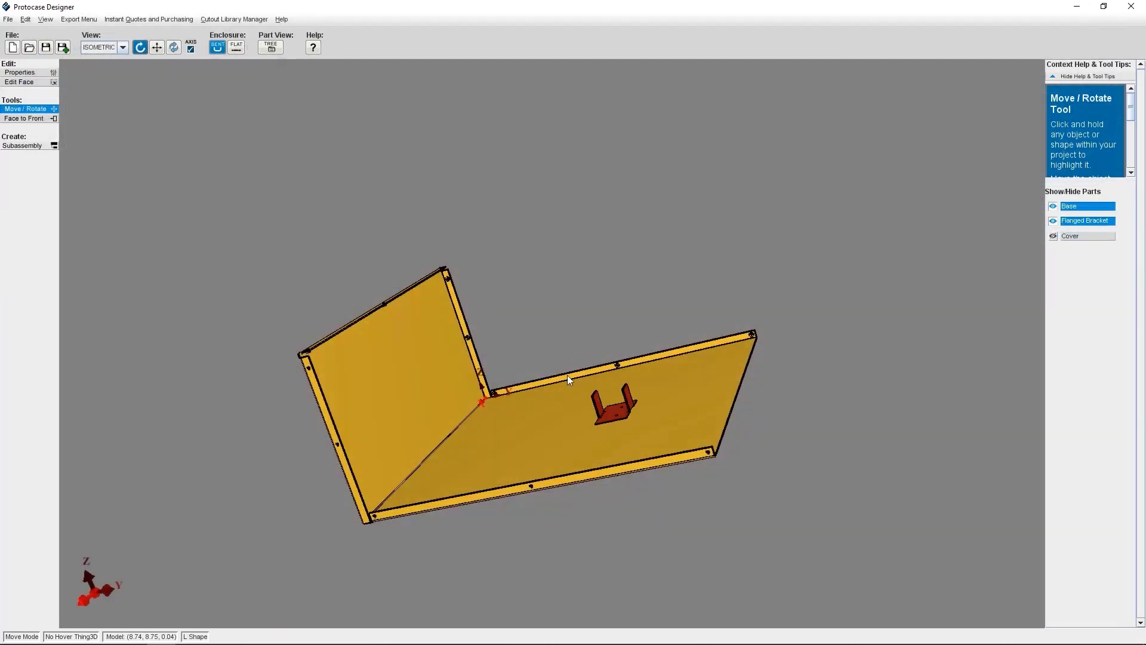
{"action": "left_click_drag", "start_coordinate": [567, 455], "coordinate": [637, 438]}
{"action": "scroll", "coordinate": [618, 454], "scroll_direction": "up", "scroll_amount": 3}
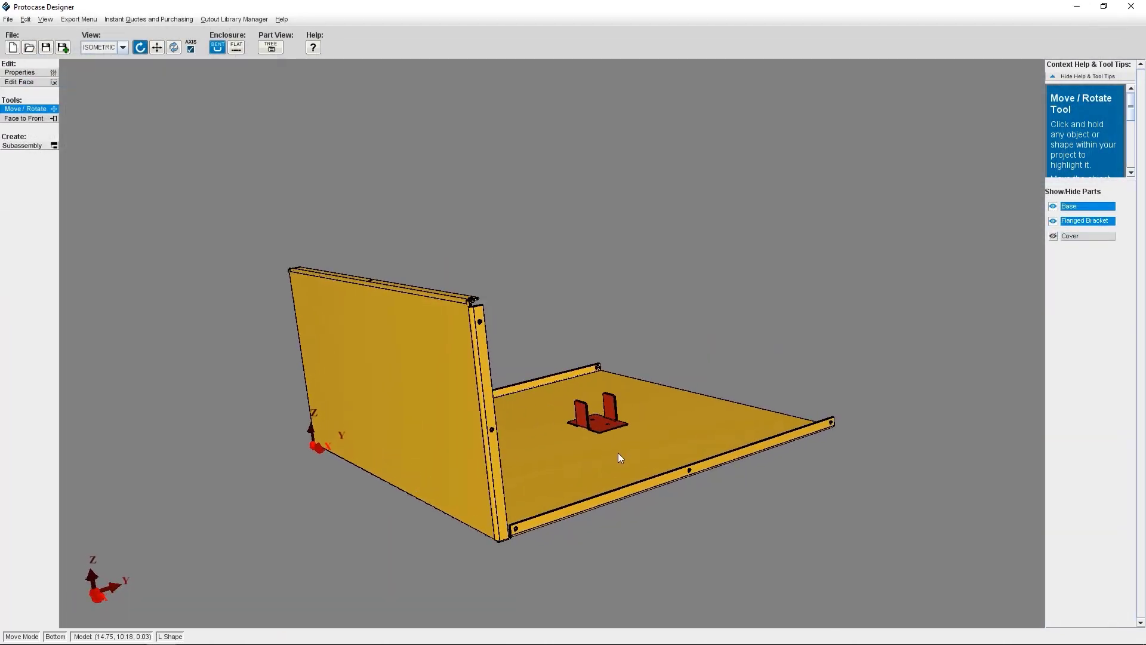